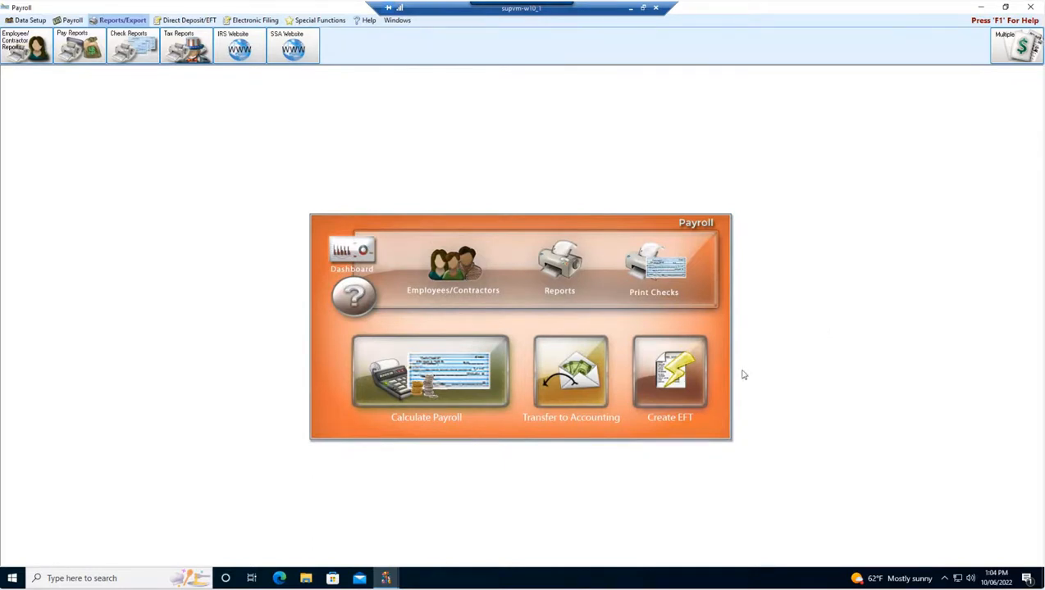
Open the Employees/Contractors records and move their window toward the middle of the workspace
left_click(457, 259)
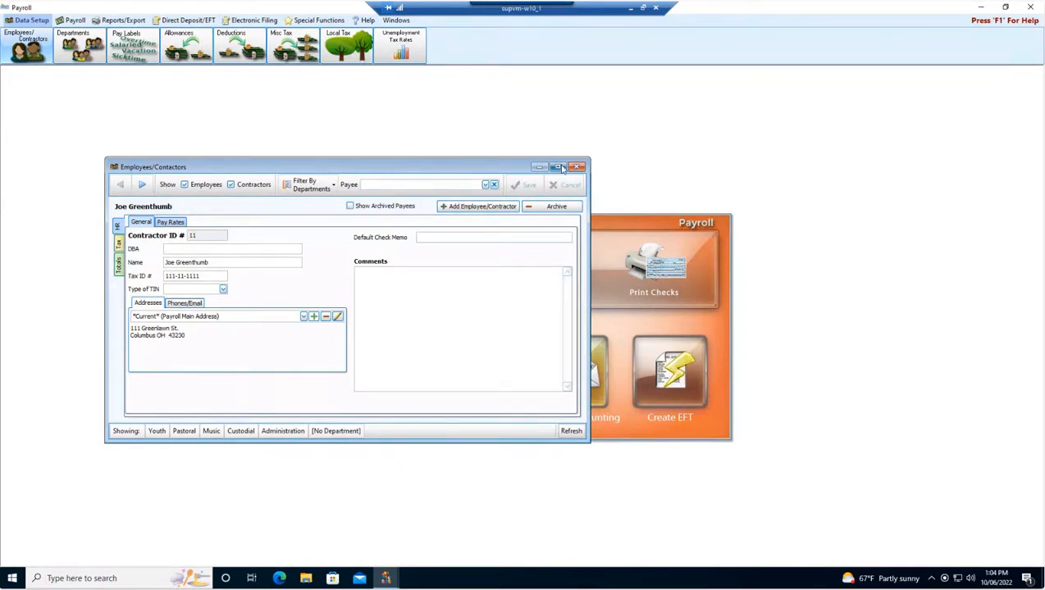
left_click_drag(481, 167, 526, 215)
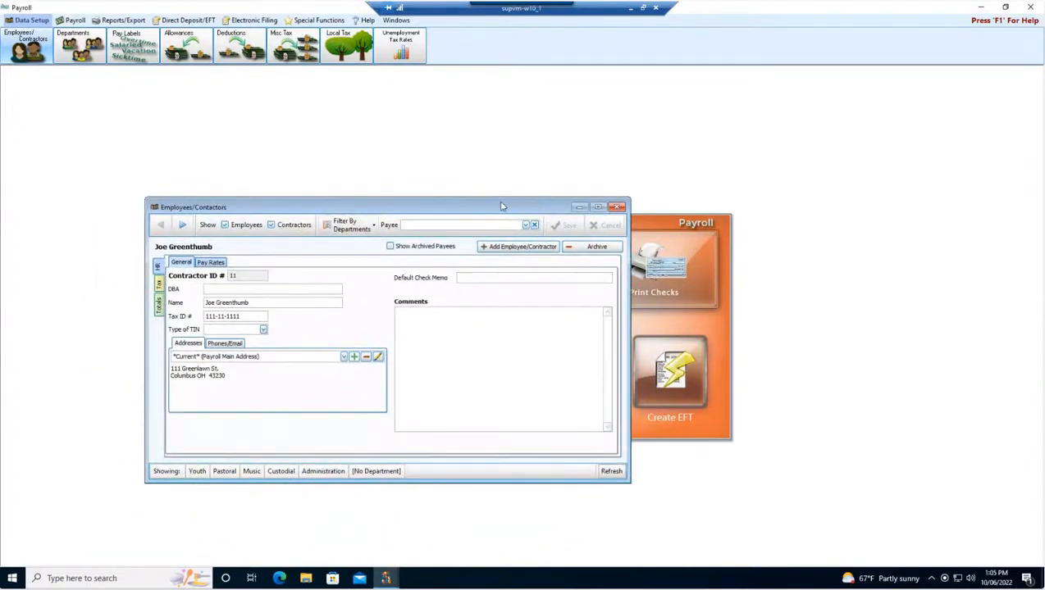
left_click_drag(487, 208, 495, 196)
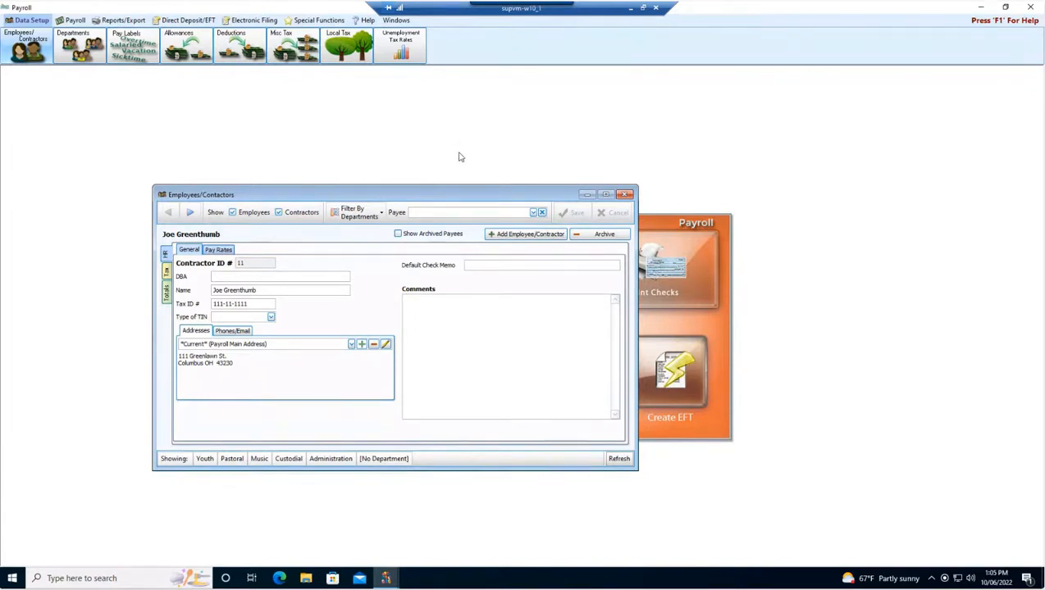
Open the program help, dismiss the browser setup and Edge pages, look through the welcome topic, and close the help
key("F1")
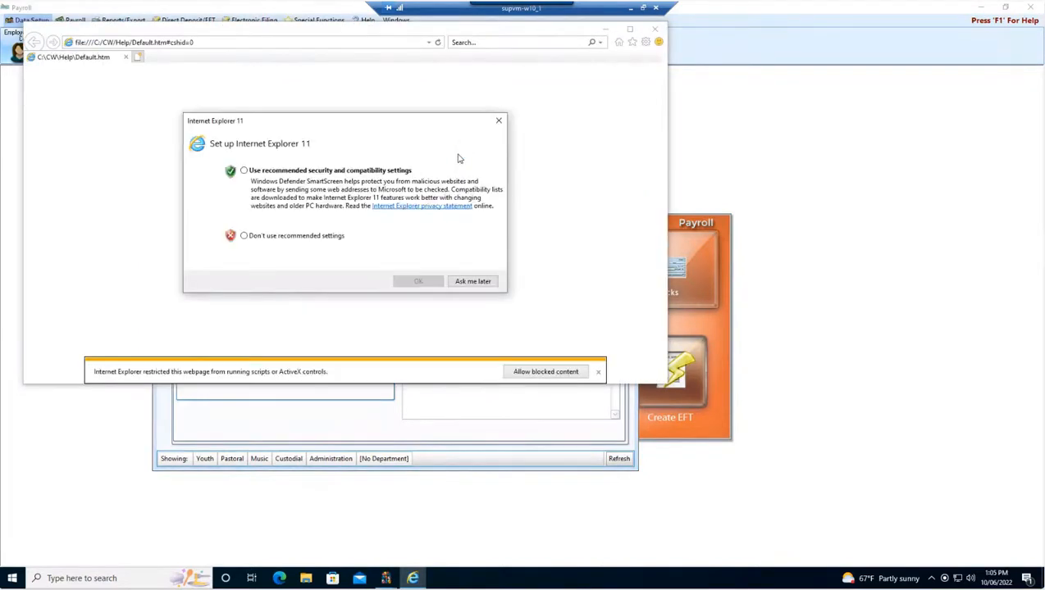
left_click(474, 281)
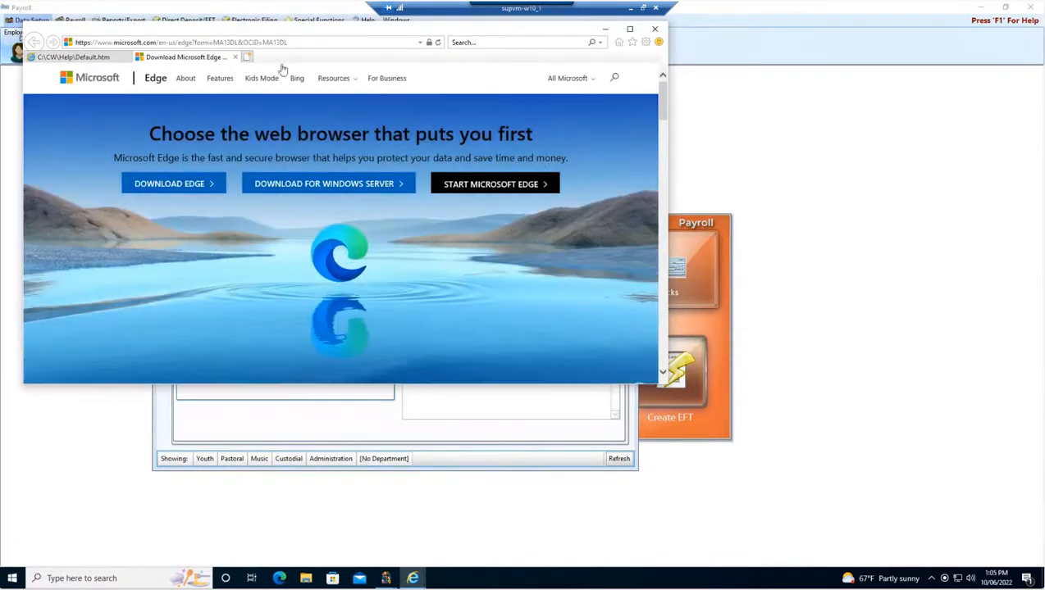
left_click(235, 60)
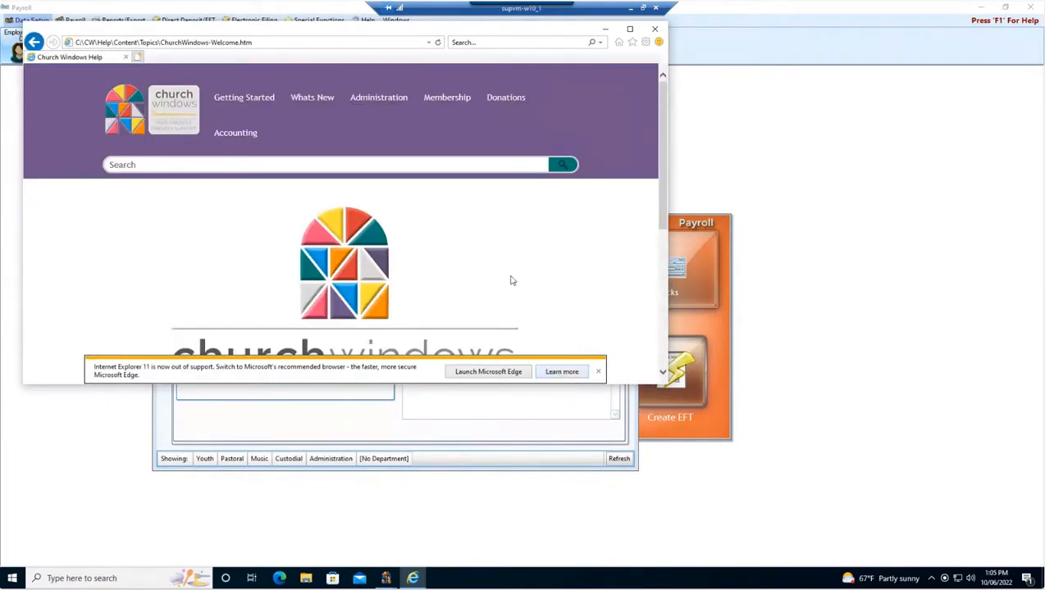
scroll(565, 275, "down", 2)
scroll(565, 276, "down", 4)
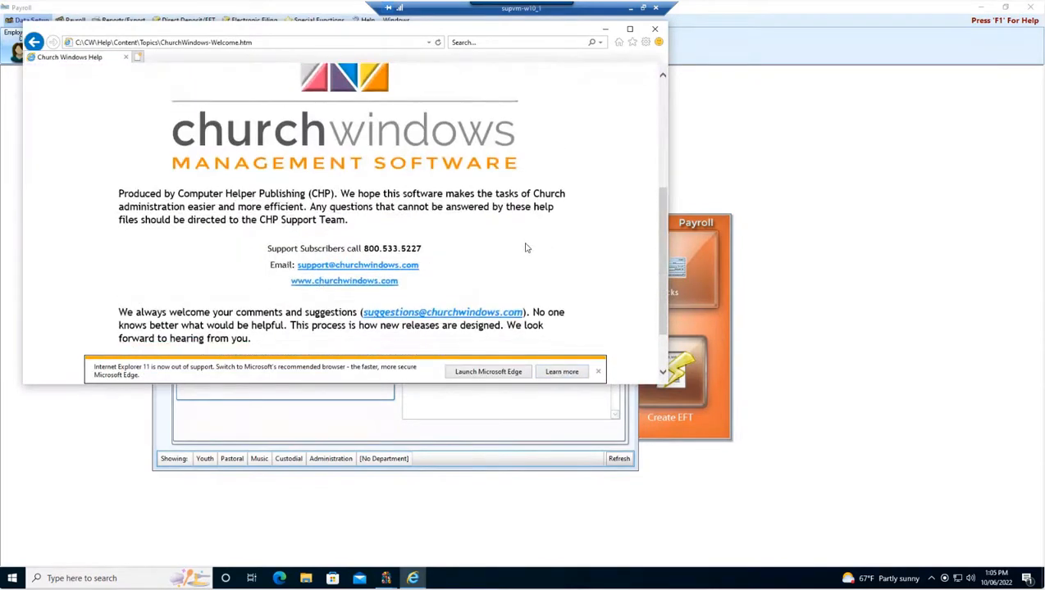
scroll(502, 253, "up", 5)
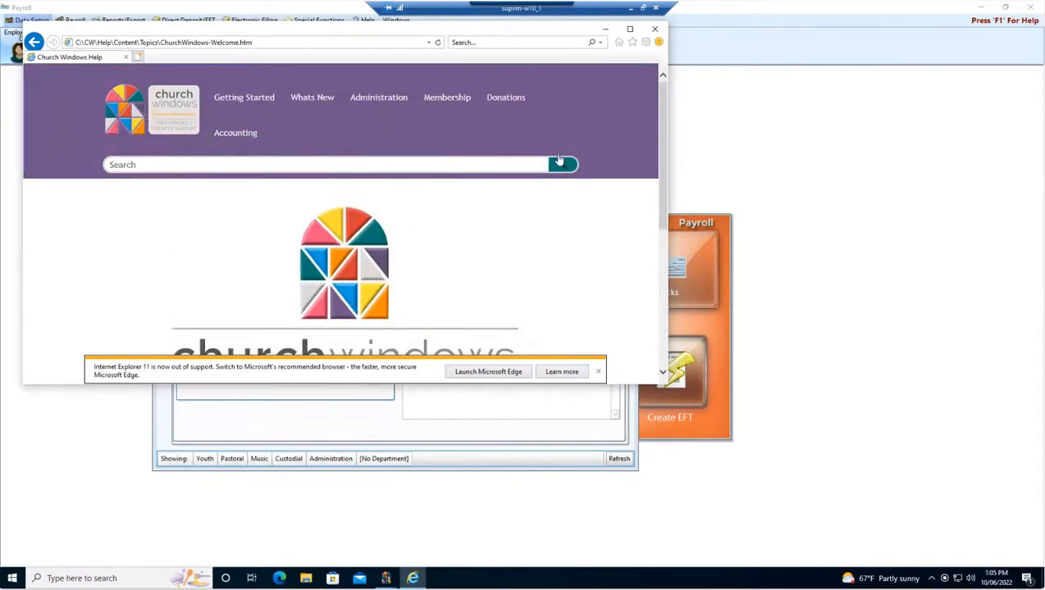
left_click(655, 30)
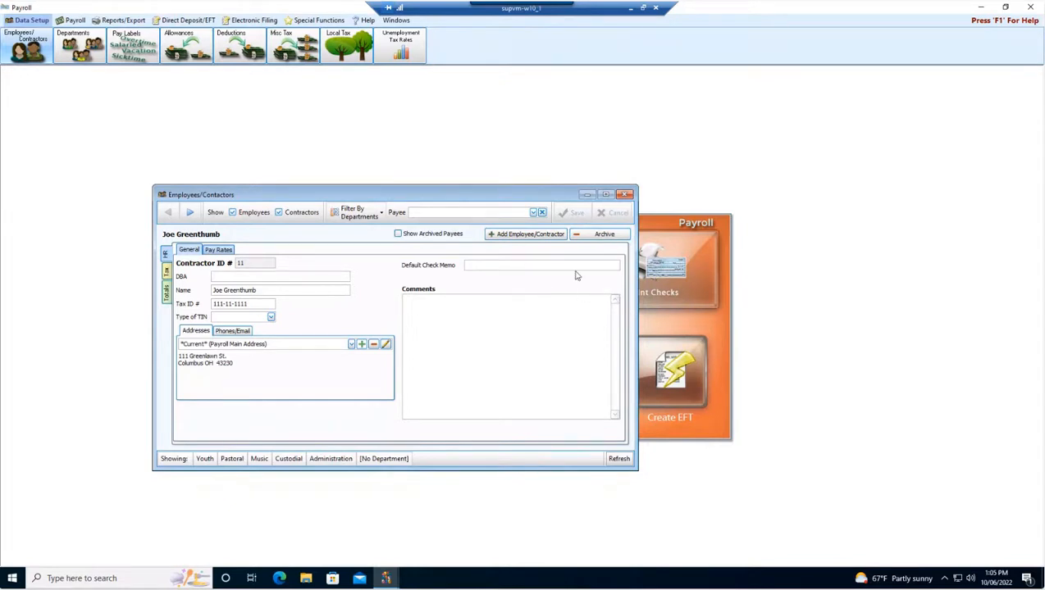
Reposition the records window and exclude contractors so that only employees are shown
left_click_drag(449, 199, 510, 182)
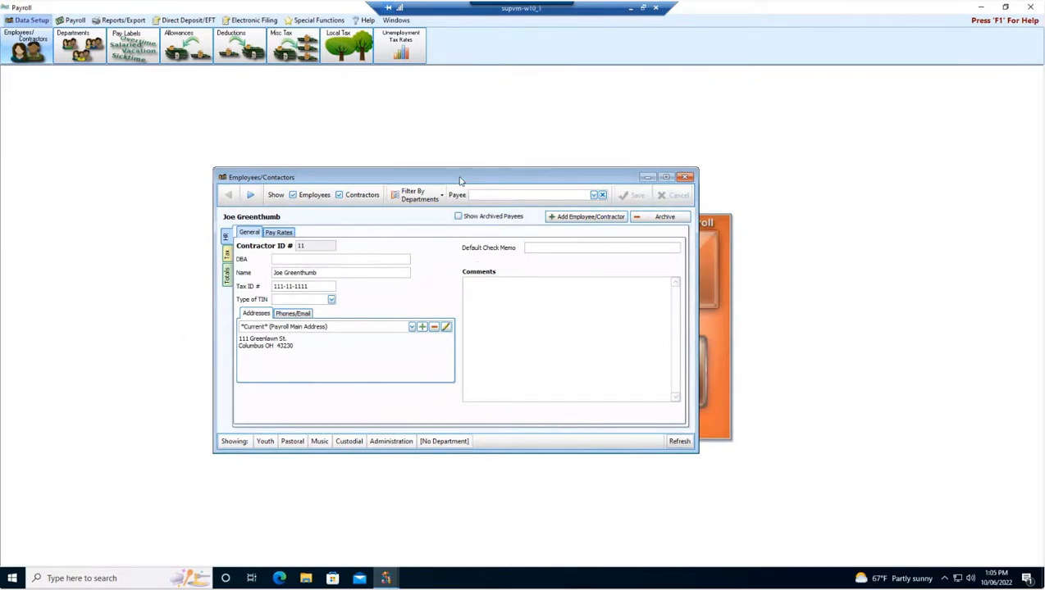
left_click(339, 195)
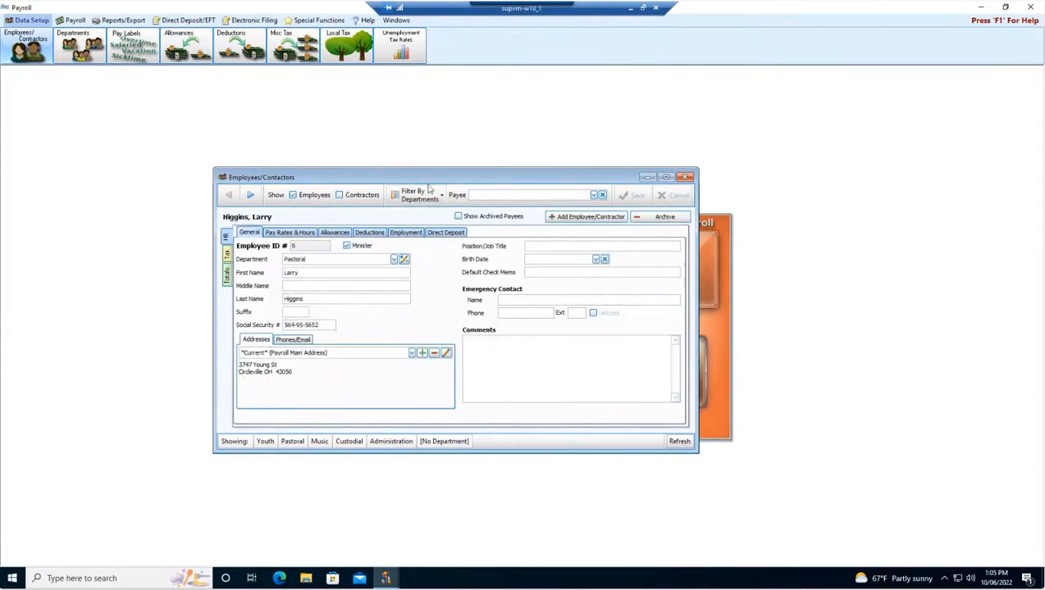
Review the minister's HR pages for pay rates, allowances, deductions, general information and employment history
left_click(288, 234)
left_click(334, 234)
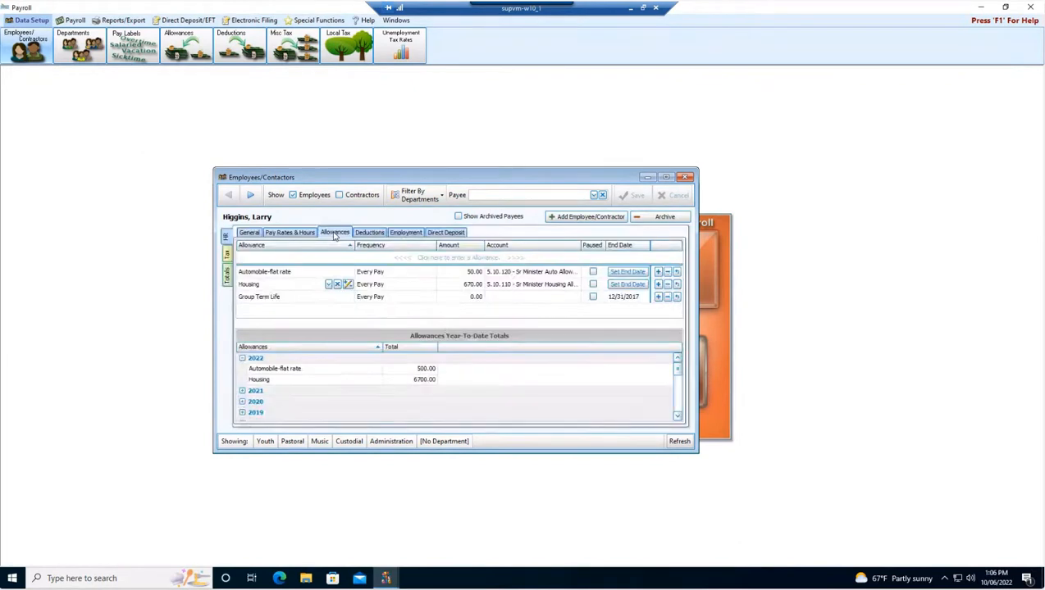
left_click(374, 234)
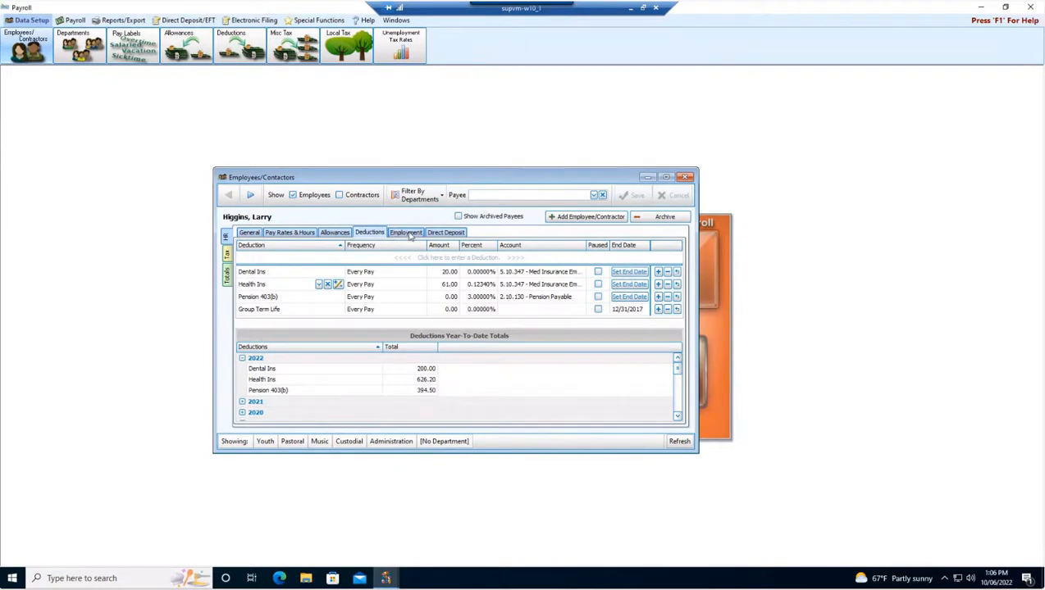
left_click(409, 235)
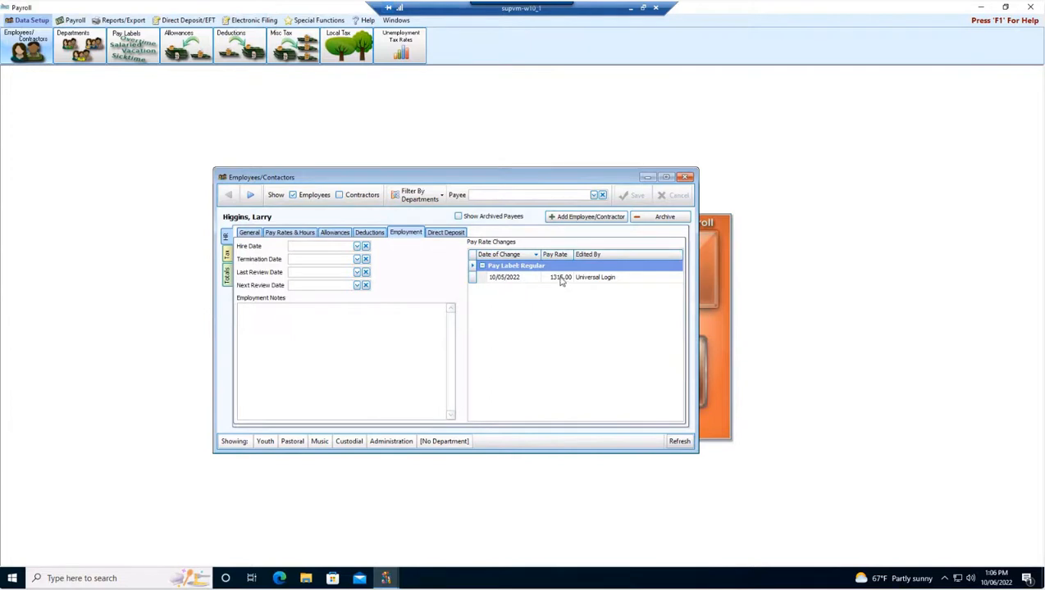
left_click(250, 233)
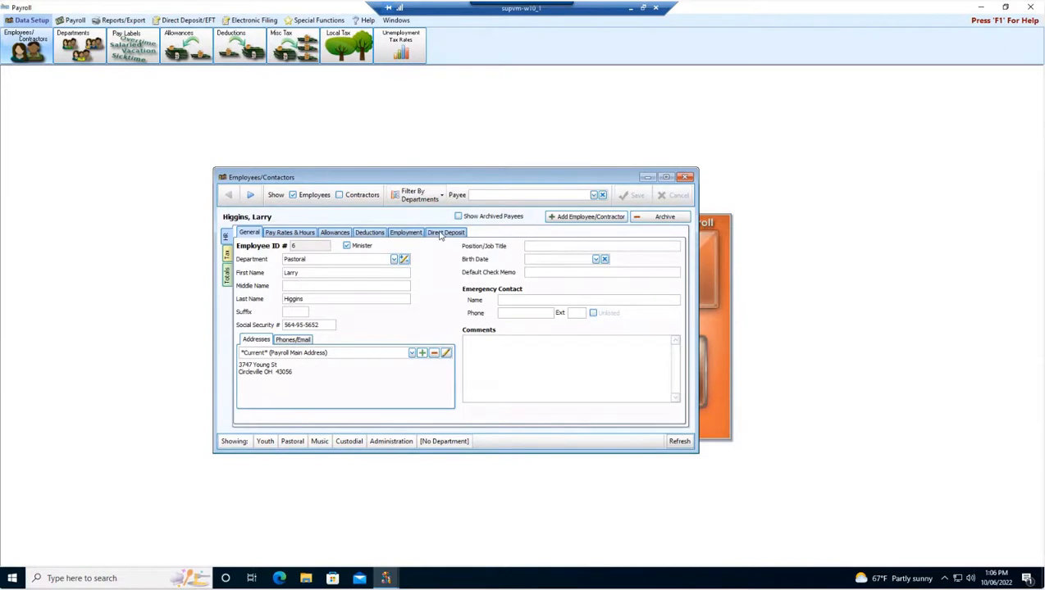
left_click(414, 234)
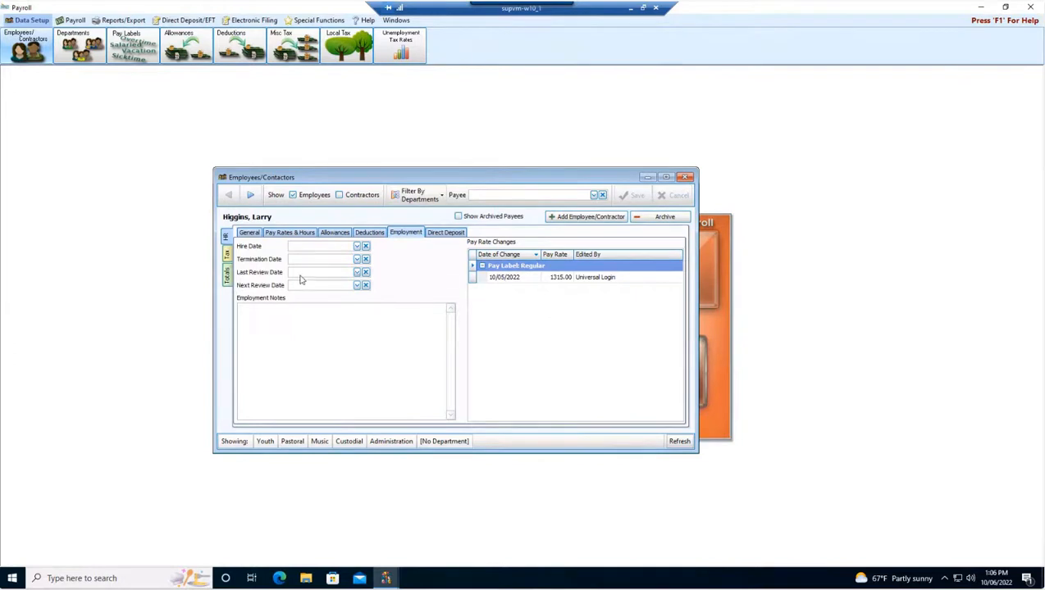
Examine the employee's W-2/941 totals for 2022, 2021, 2020 and 2019, collapsing each year after viewing it
left_click(227, 277)
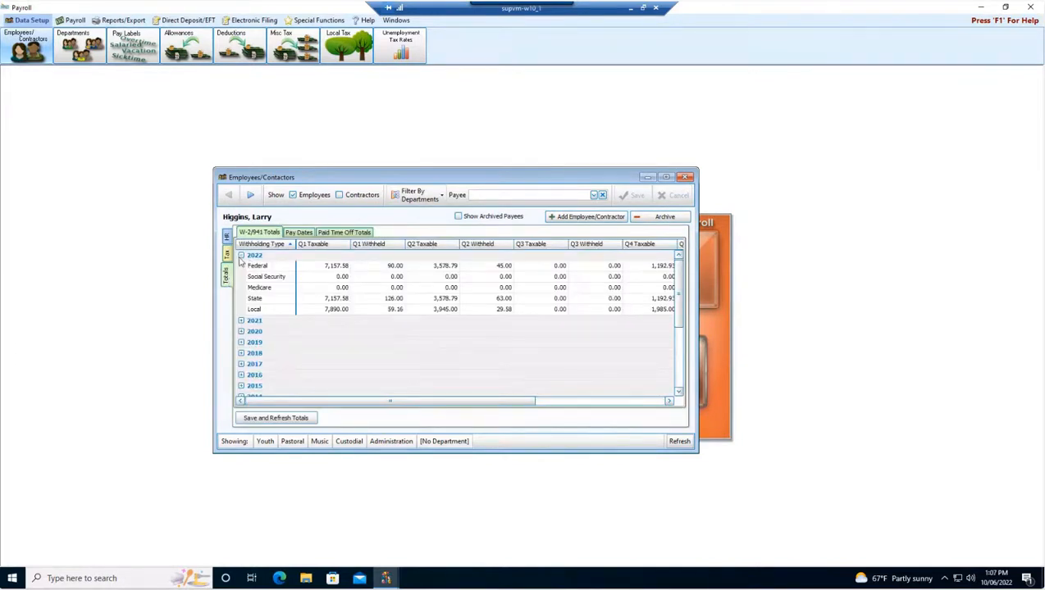
left_click(241, 255)
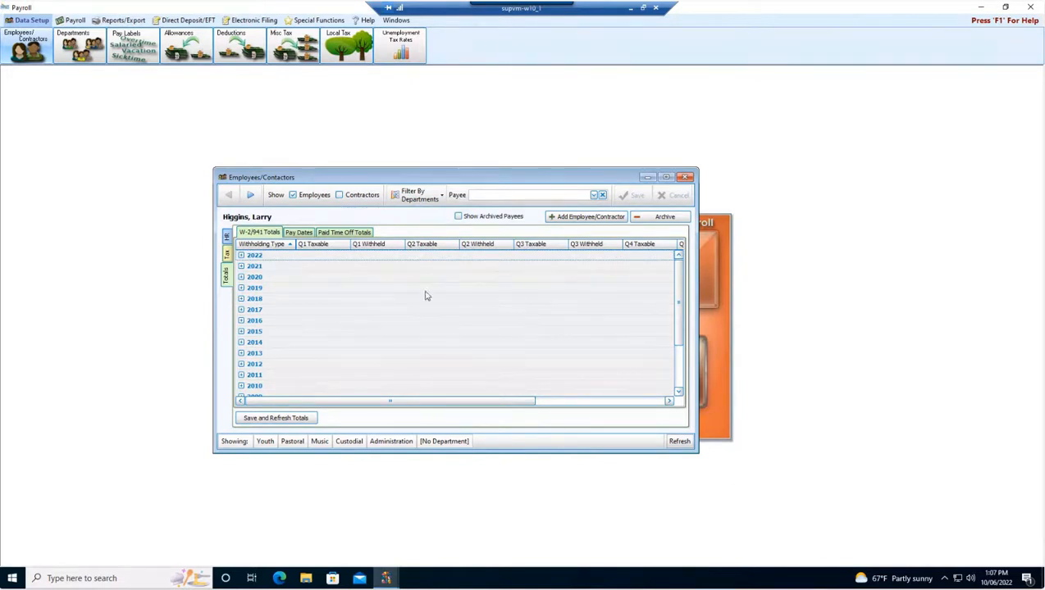
left_click(241, 256)
left_click(242, 256)
left_click(241, 267)
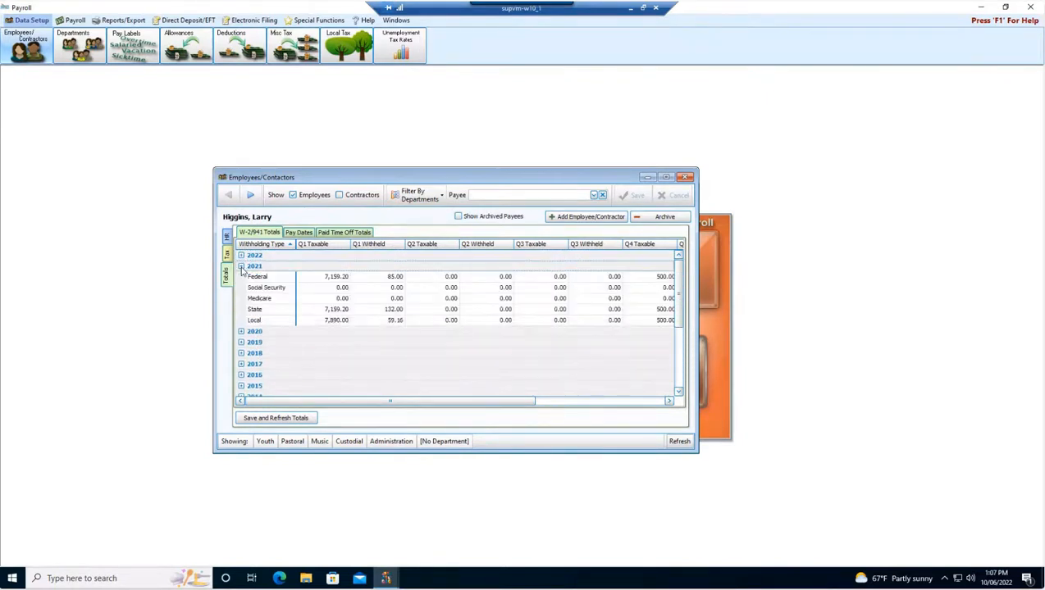
left_click(241, 266)
left_click(241, 277)
left_click(241, 277)
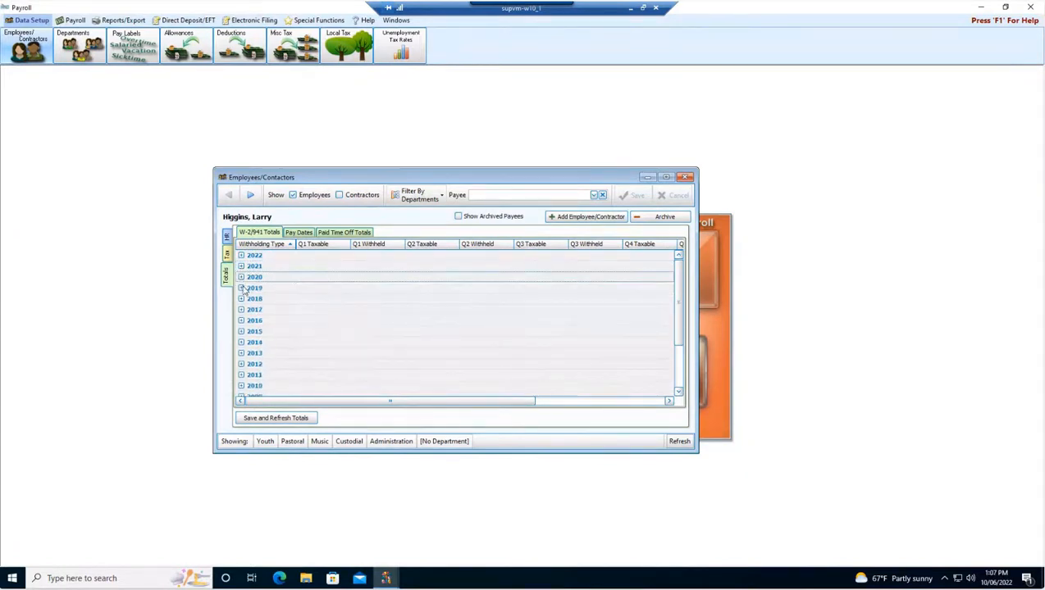
left_click(242, 287)
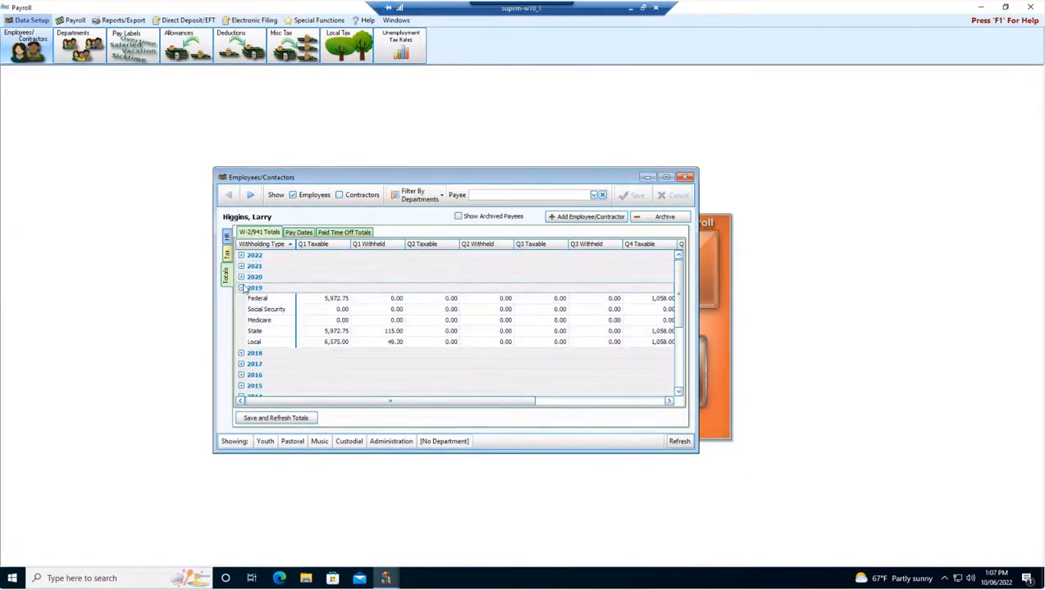
left_click(241, 288)
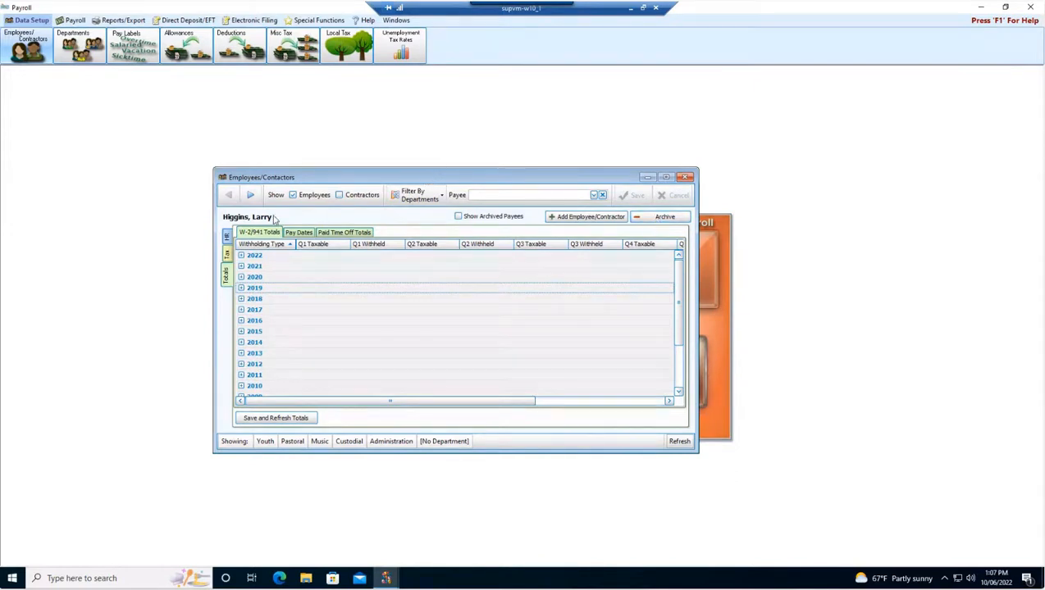
Return to the employee's HR information and review the general details, pay rates and hours, allowances and deductions
left_click(227, 238)
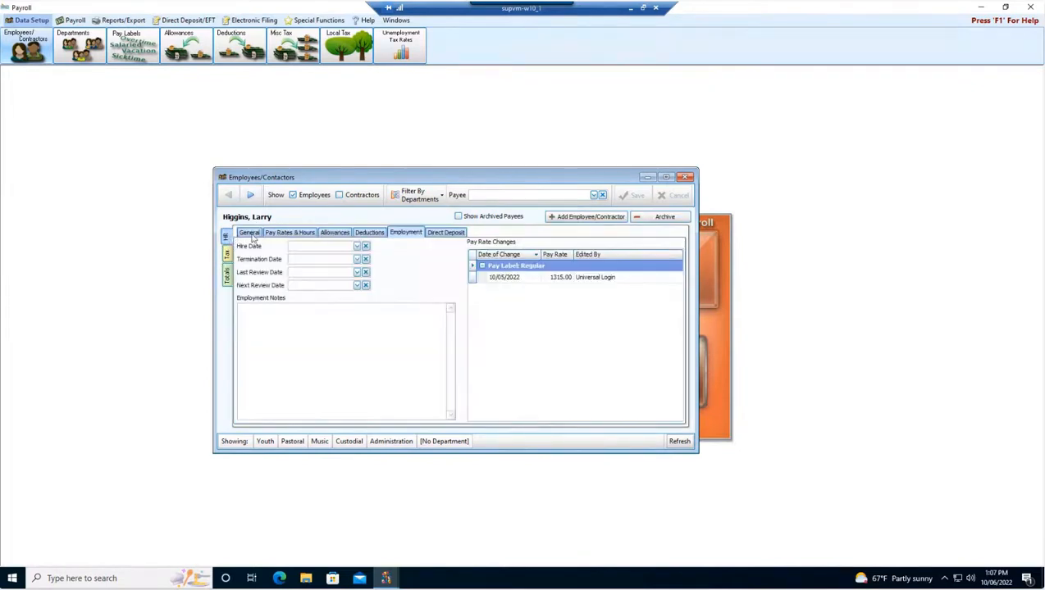
left_click(251, 235)
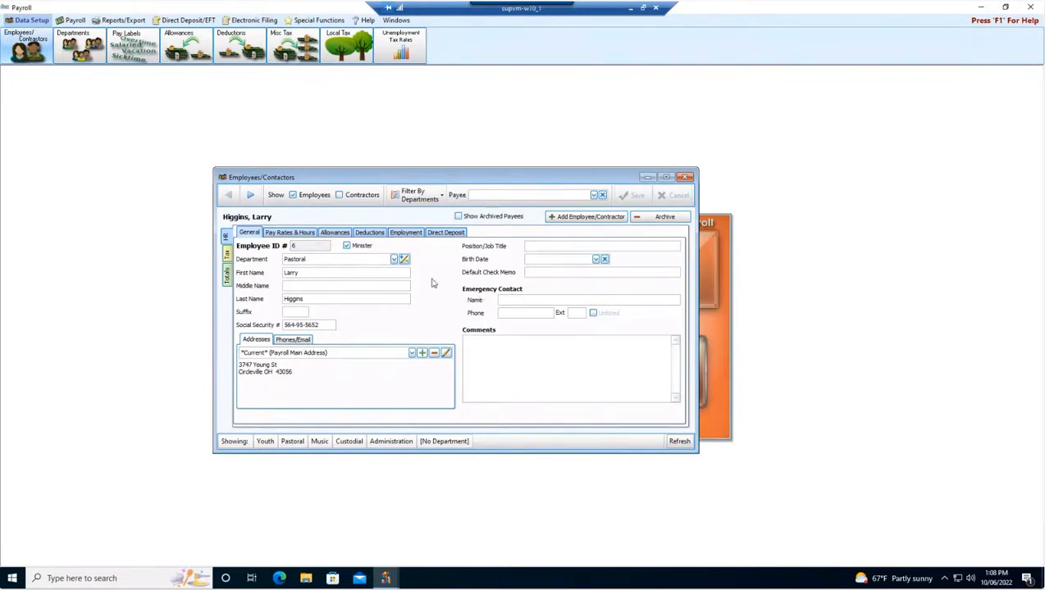
left_click(300, 234)
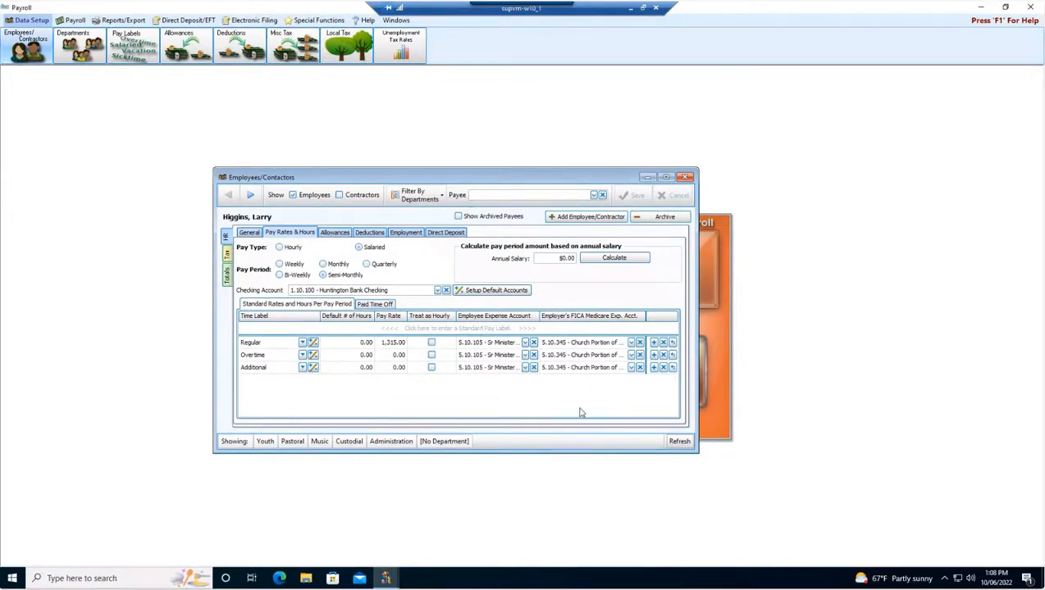
left_click(334, 233)
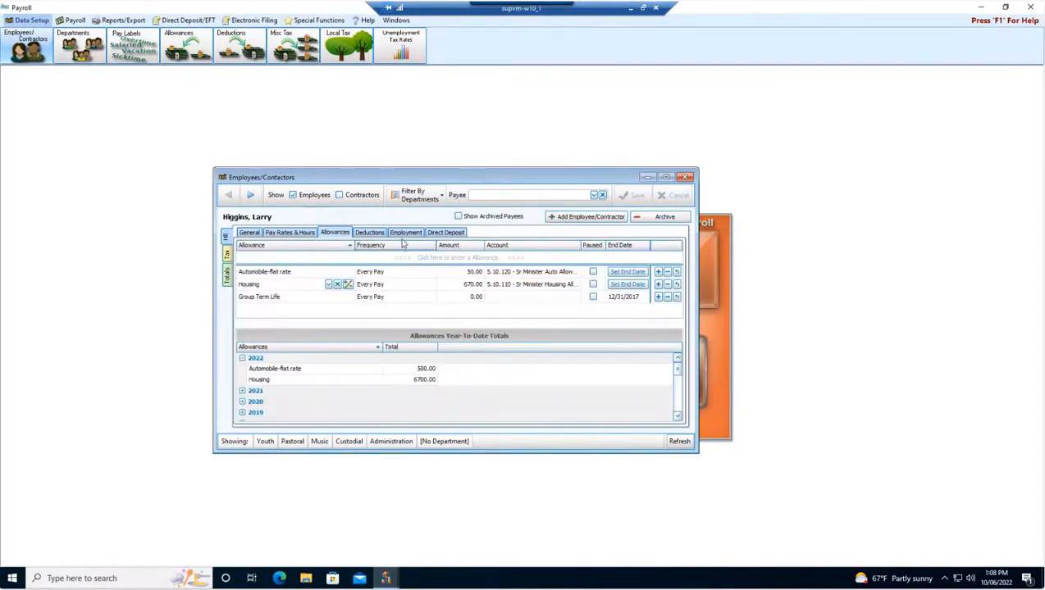
left_click(373, 236)
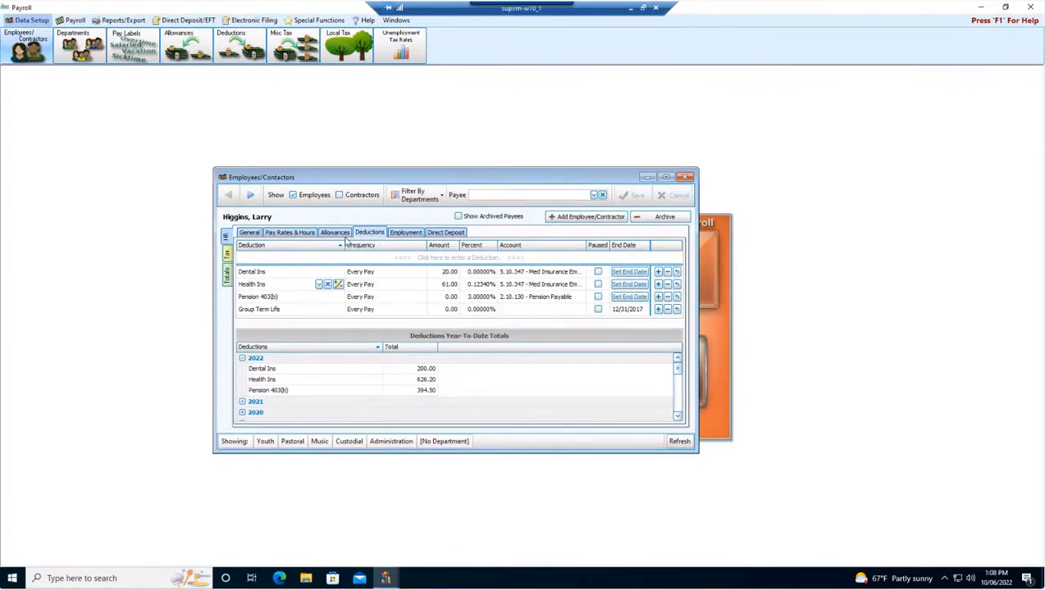
Look through the yearly history of the employee's allowance year-to-date totals, returning to 2022
left_click(343, 236)
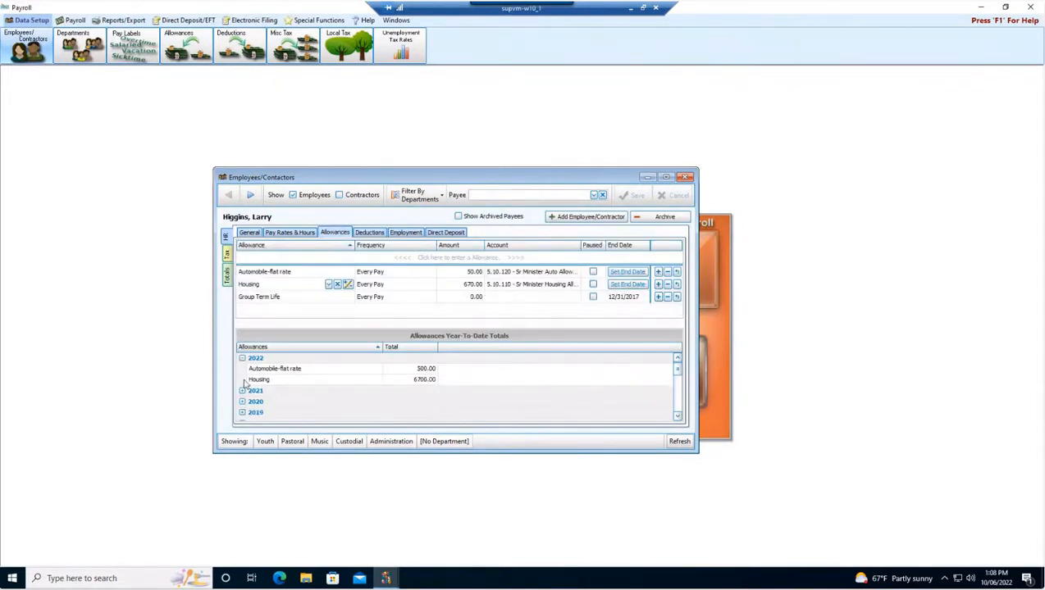
scroll(679, 371, "down", 2)
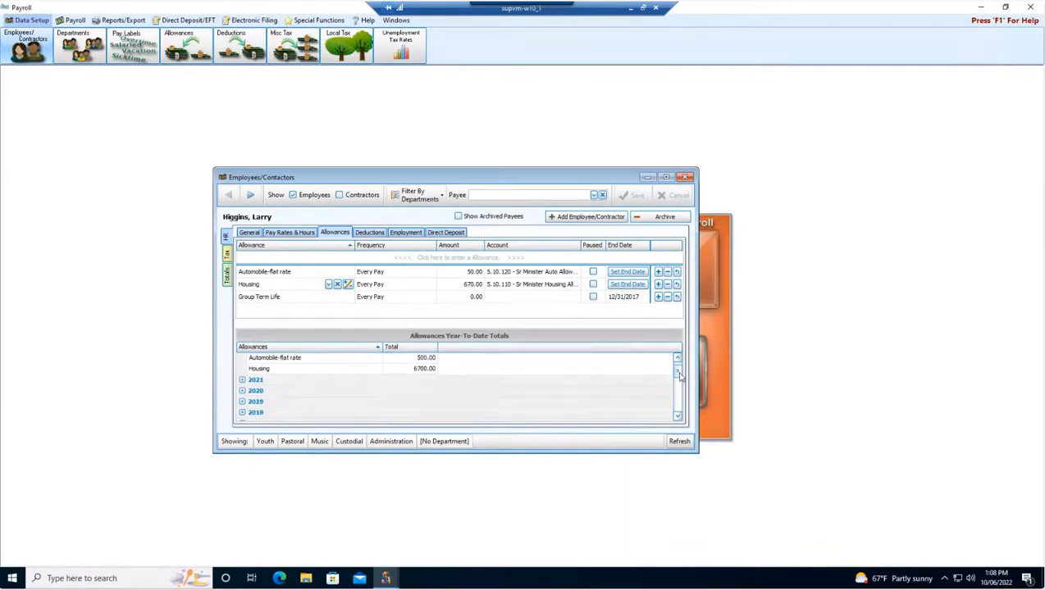
scroll(678, 375, "down", 3)
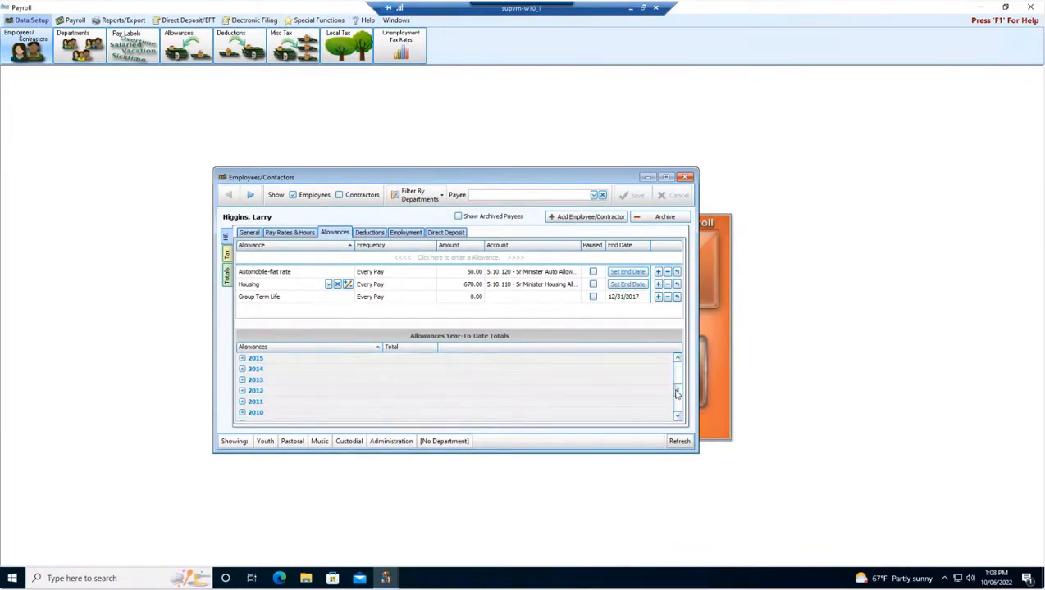
scroll(452, 394, "up", 3)
scroll(427, 375, "up", 2)
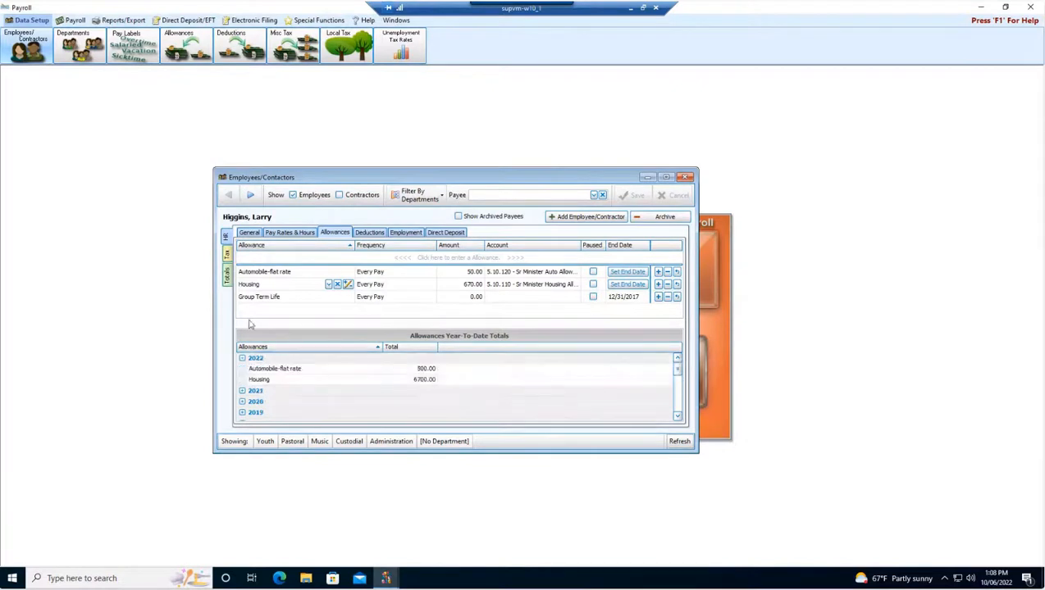
Check the employment and pay rate details, and collapse the 2022 group in the employee's deduction year-to-date totals
left_click(402, 233)
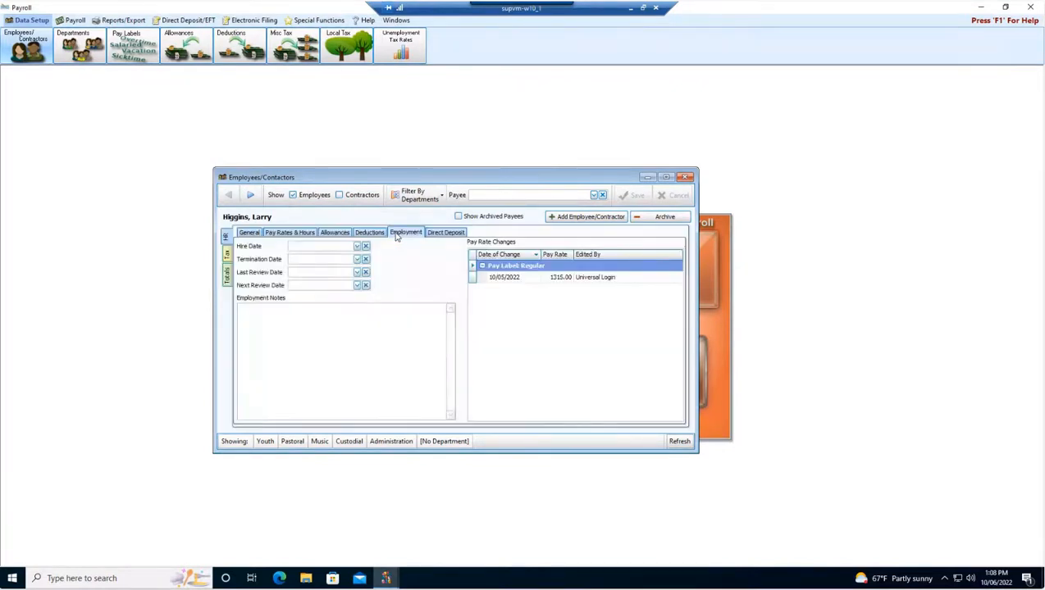
left_click(295, 236)
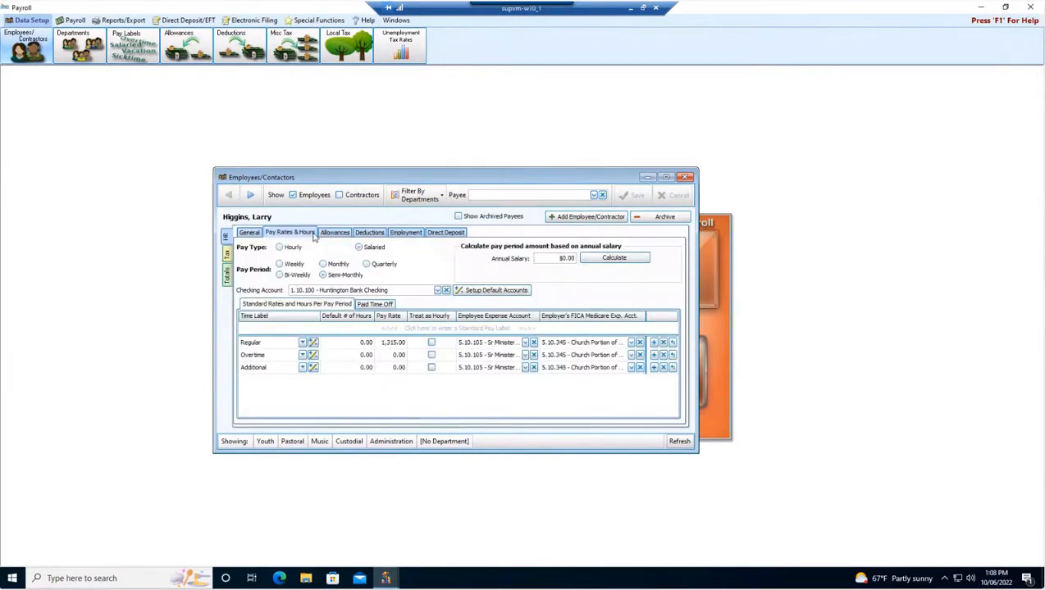
left_click(367, 234)
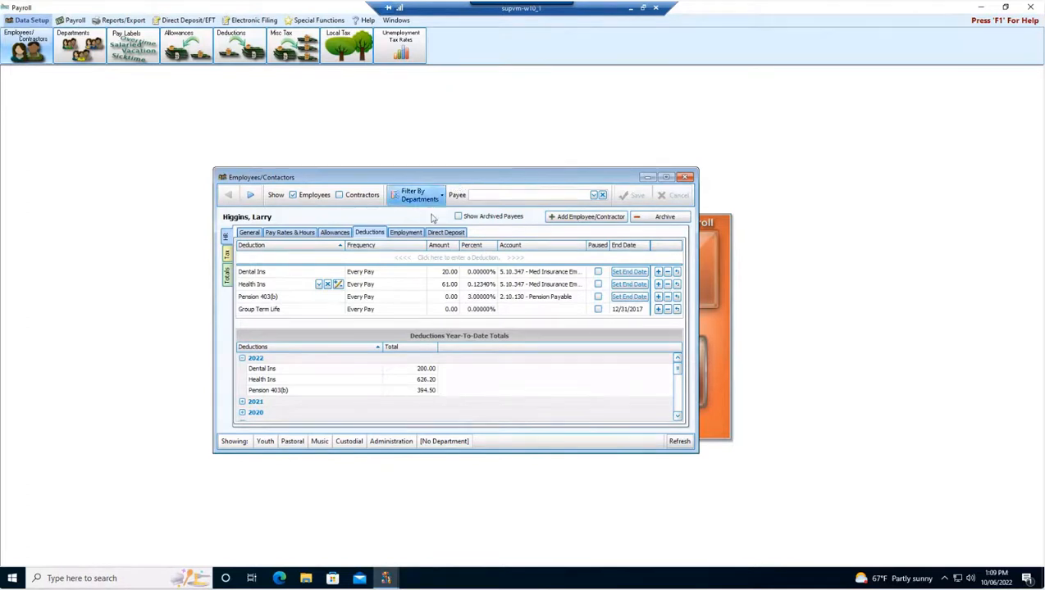
left_click(242, 358)
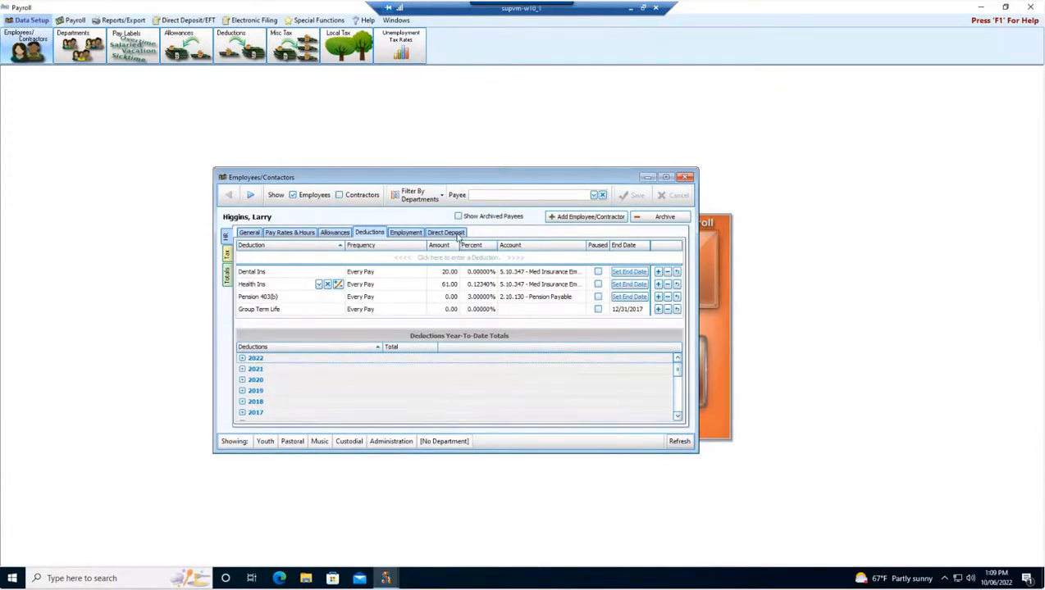
Review the employee's federal, state, local and miscellaneous tax information, and close the employee record
left_click(228, 256)
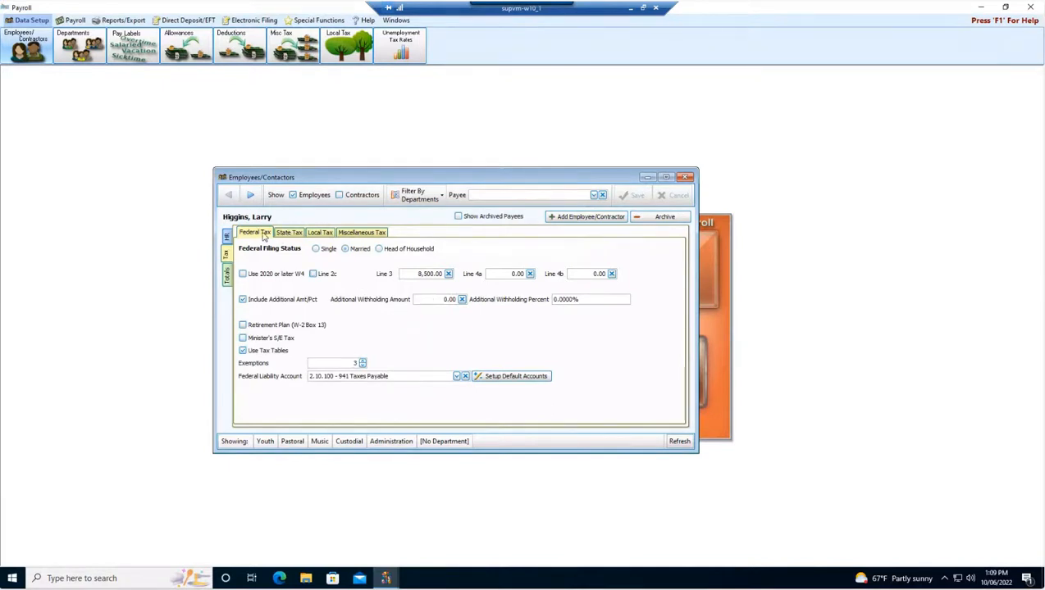
left_click(296, 237)
left_click(320, 233)
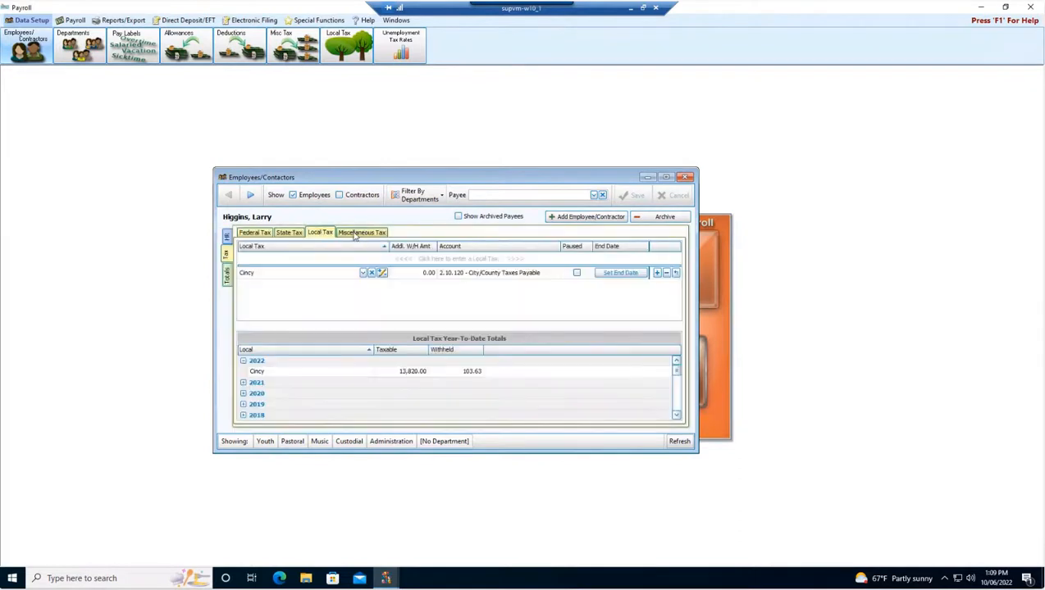
left_click(355, 235)
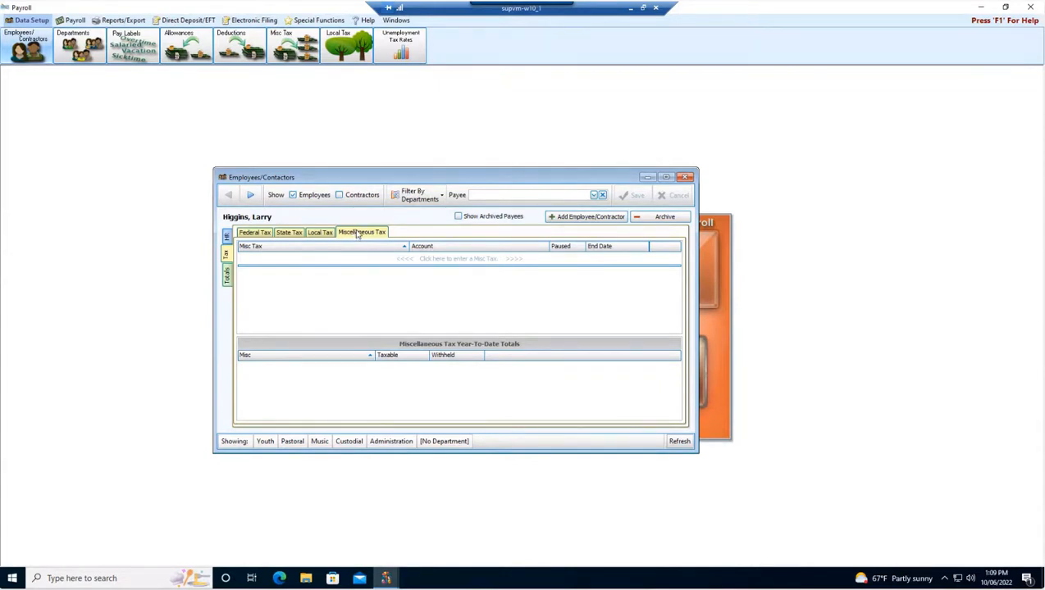
left_click(687, 178)
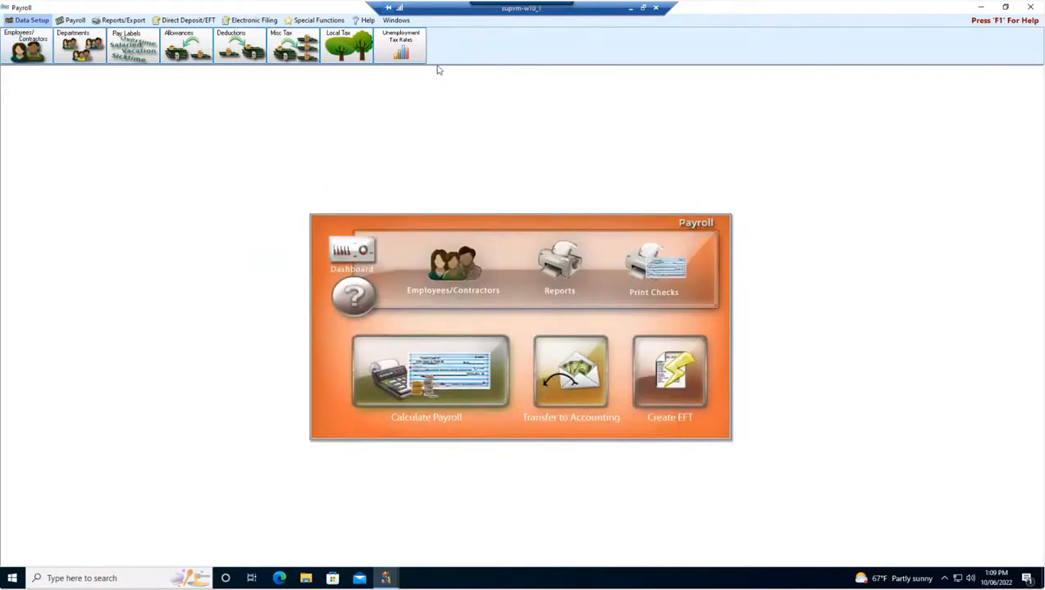
Check the list of payroll departments, leaving it without changes
left_click(74, 51)
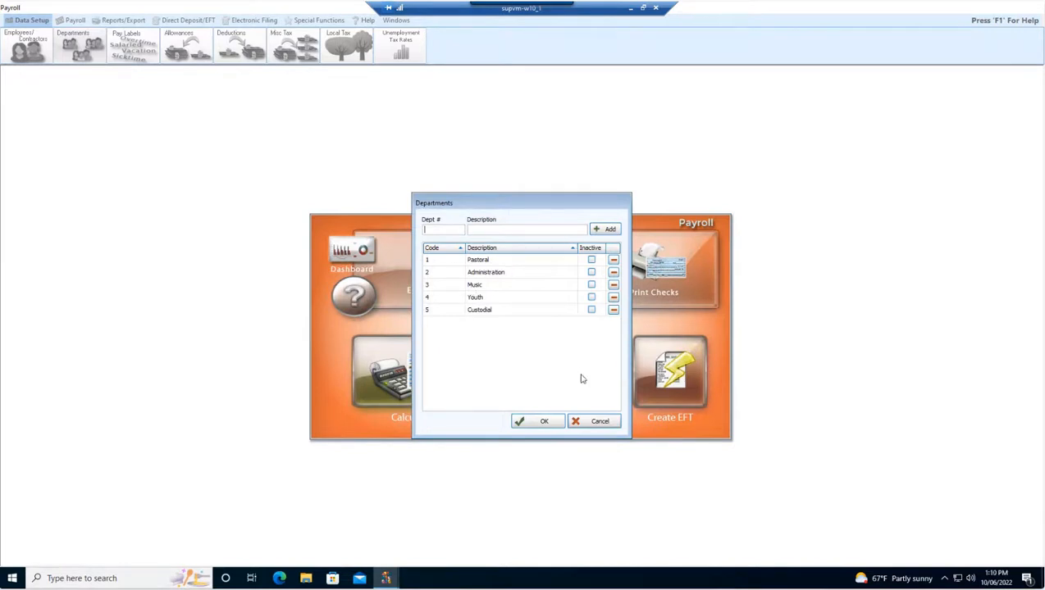
left_click(600, 420)
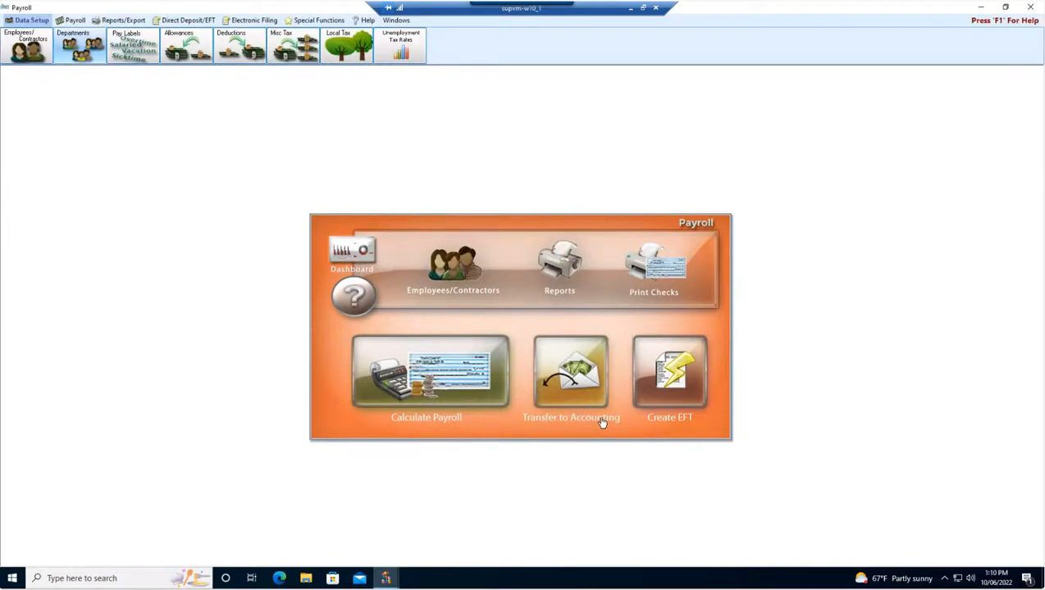
Filter the employees and contractors by department so that only Pastoral is included
left_click(443, 276)
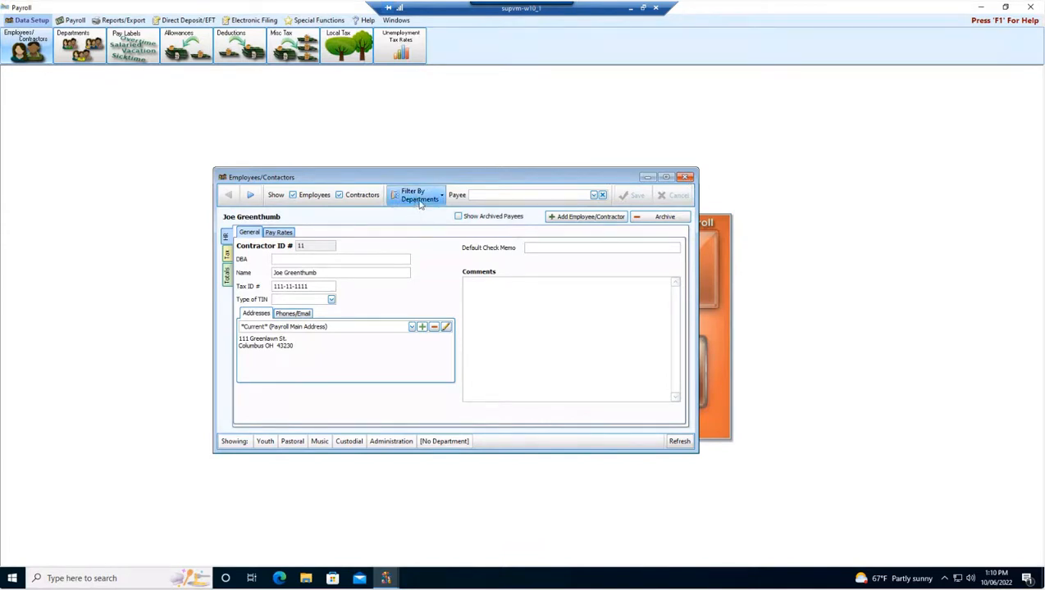
left_click(443, 200)
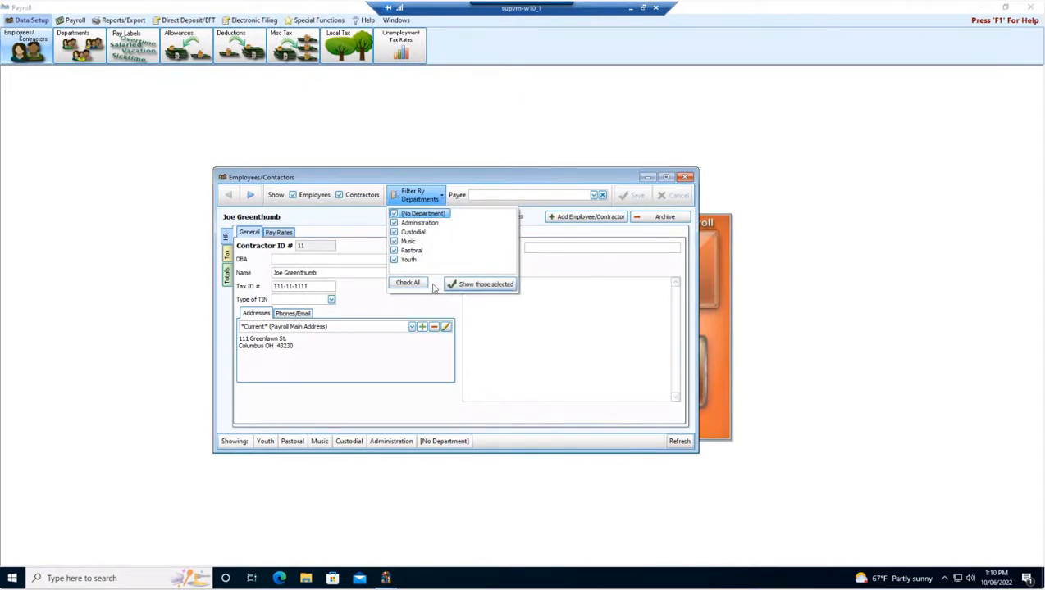
left_click(394, 214)
left_click(395, 223)
left_click(394, 233)
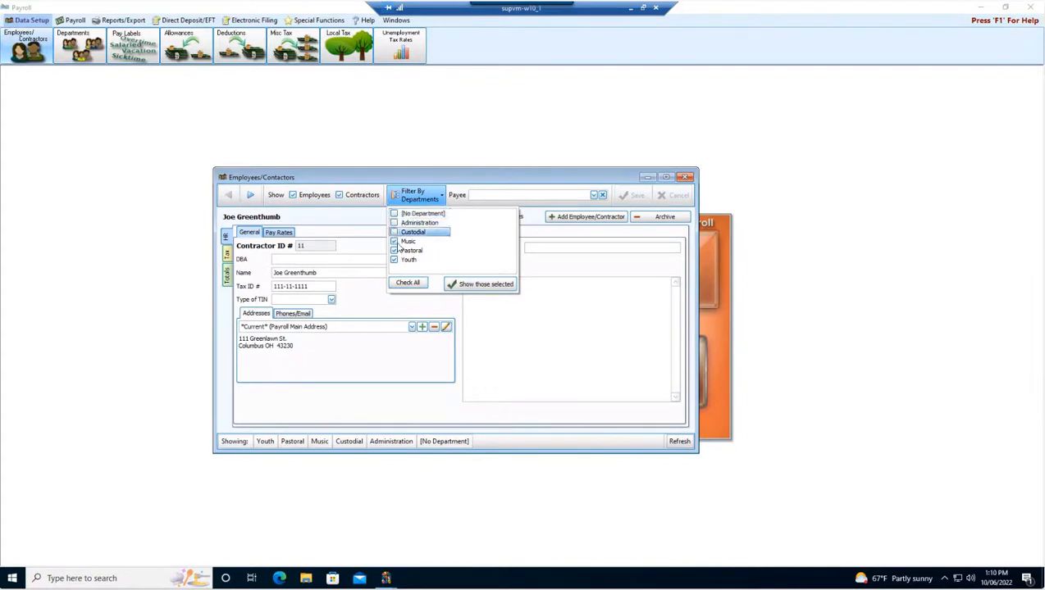
left_click(394, 241)
left_click(396, 260)
left_click(476, 285)
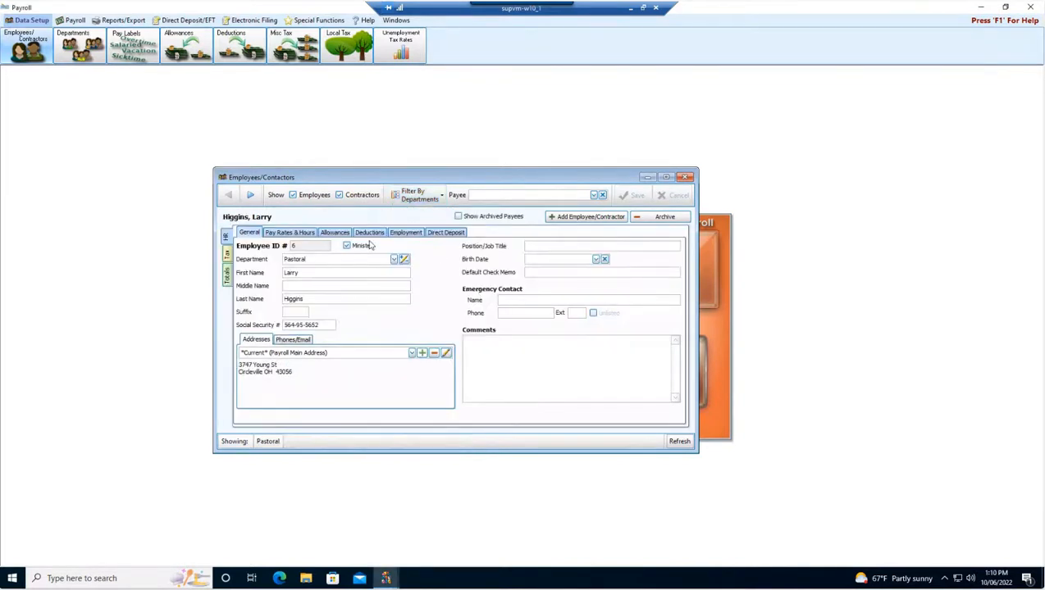
Browse forward and back through the filtered payee records, and close the Employees/Contractors window
left_click(250, 195)
left_click(228, 195)
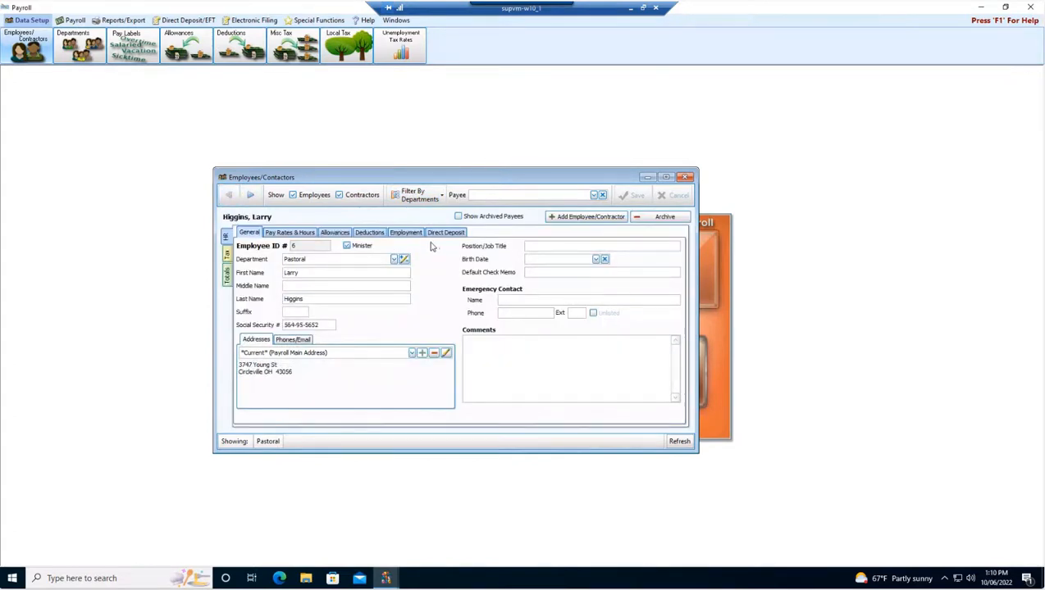
left_click(684, 178)
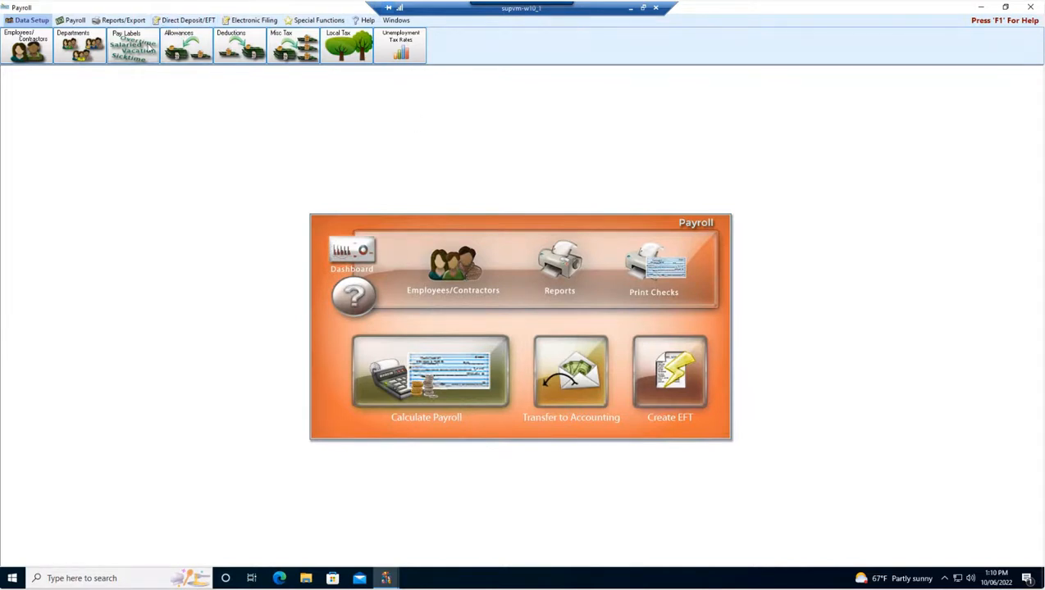
Review the standard and paid time off pay labels, returning to the standard labels
left_click(137, 47)
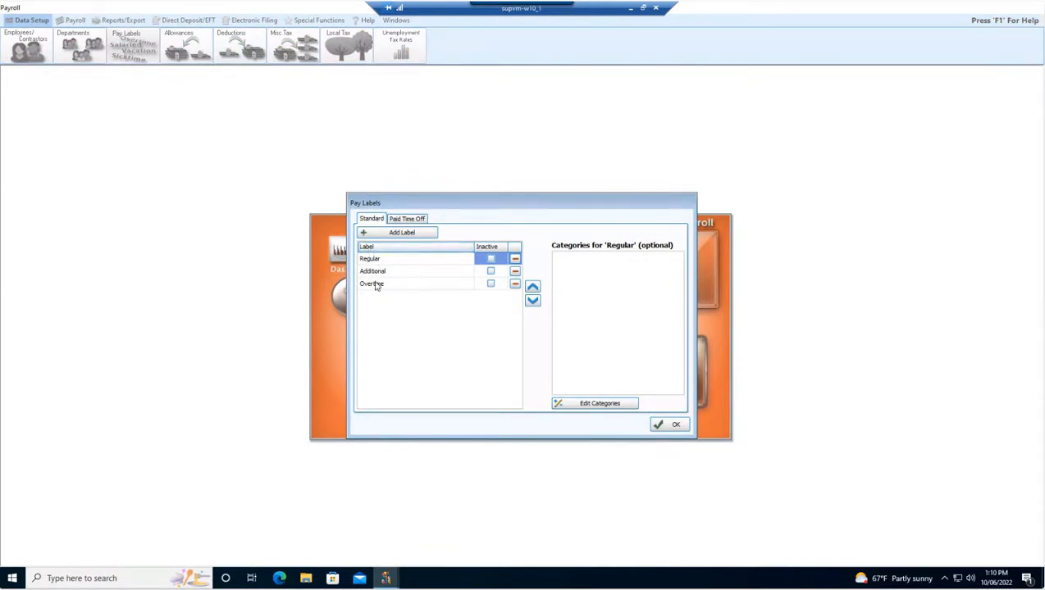
left_click(394, 220)
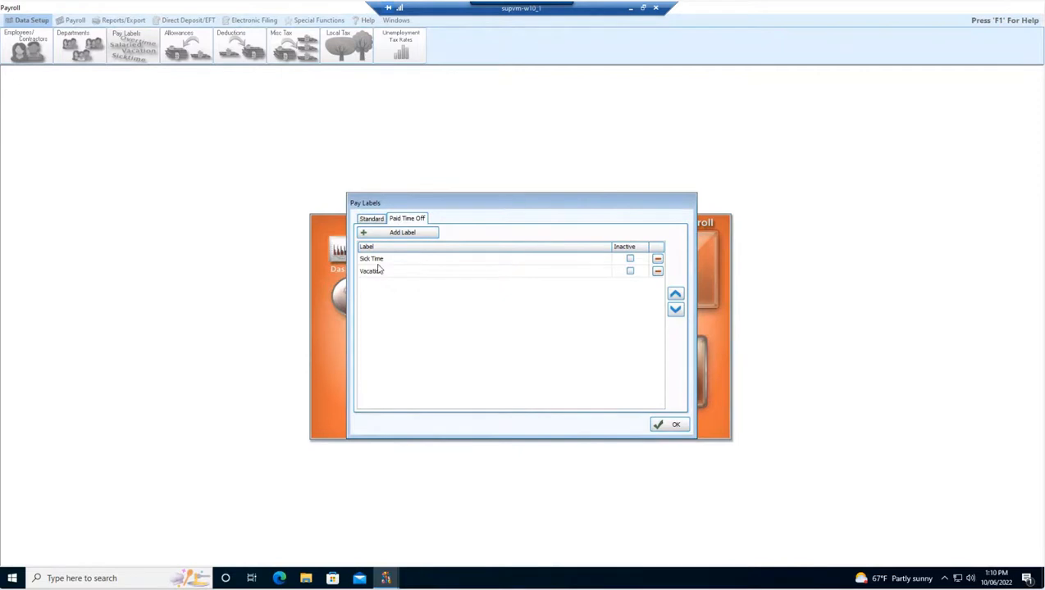
left_click(369, 220)
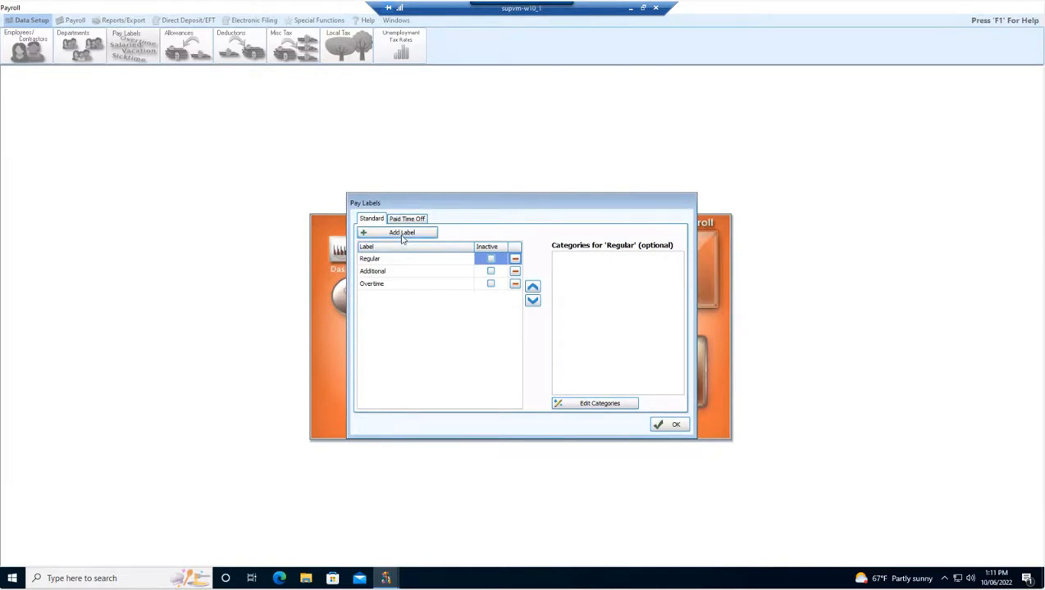
Add a trial standard pay label named "espiohgerg", and delete that label again
left_click(403, 235)
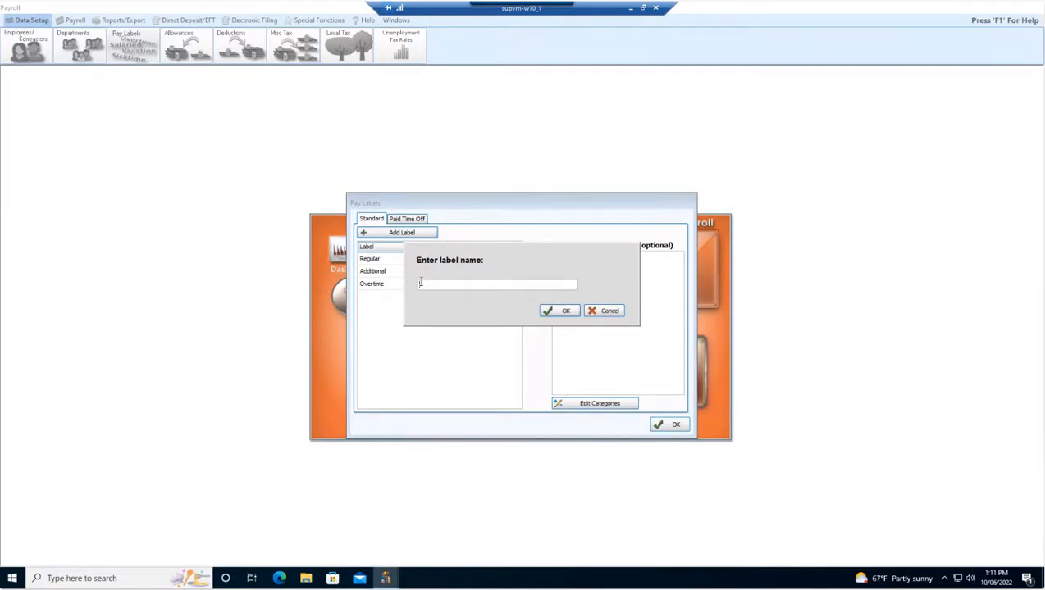
type("spiohgerg")
left_click(563, 310)
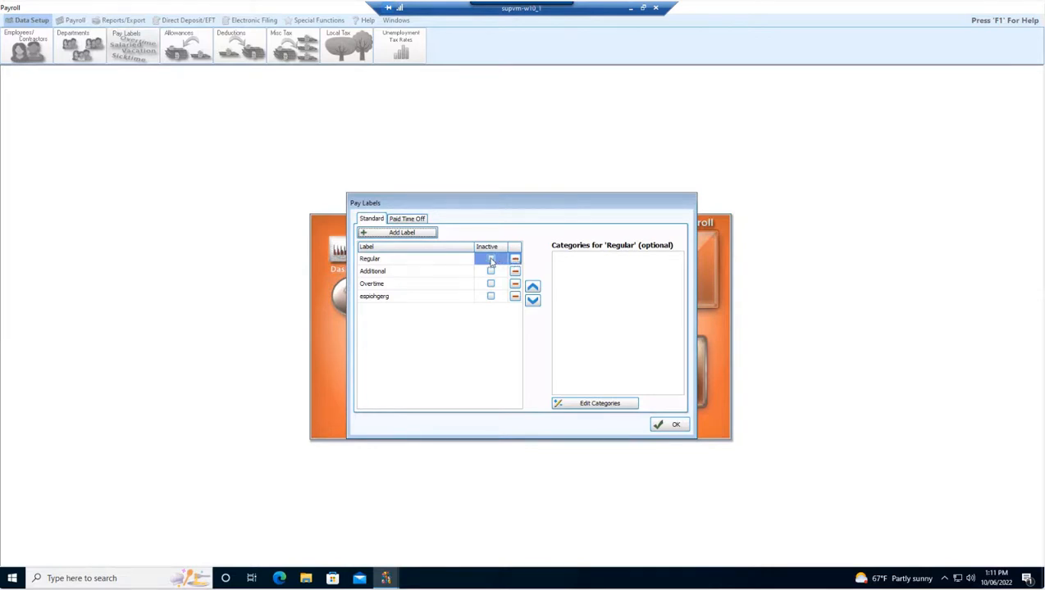
left_click(514, 298)
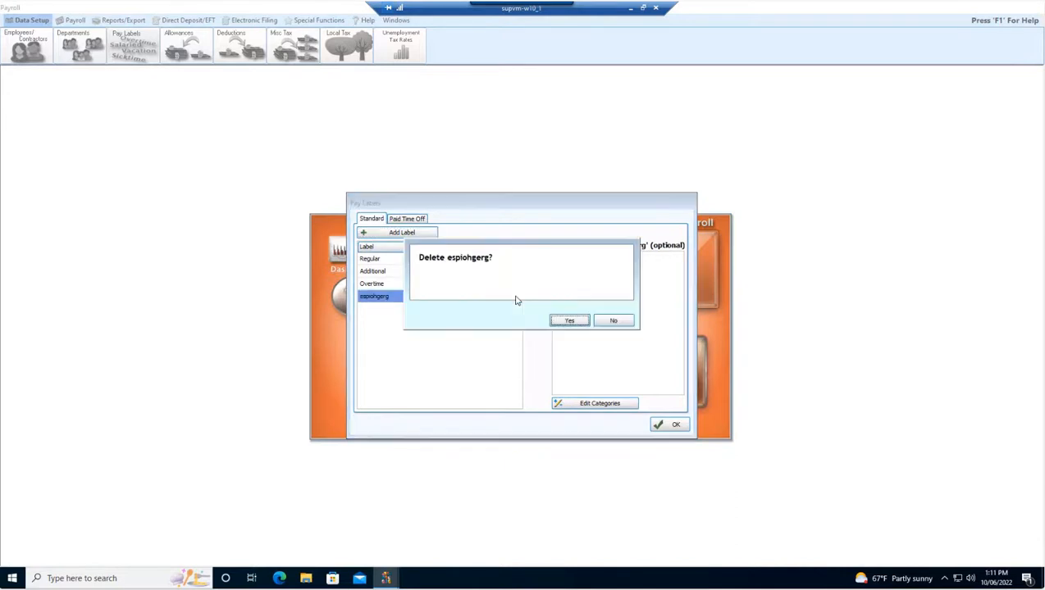
left_click(567, 321)
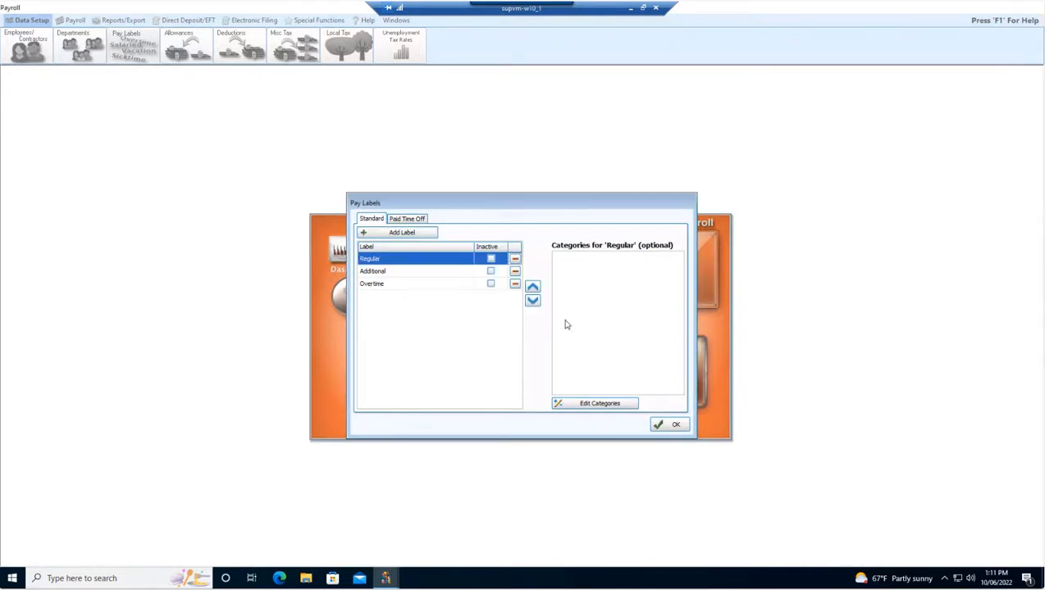
Try to delete the Regular standard pay label, and close the pay labels setup
left_click(515, 260)
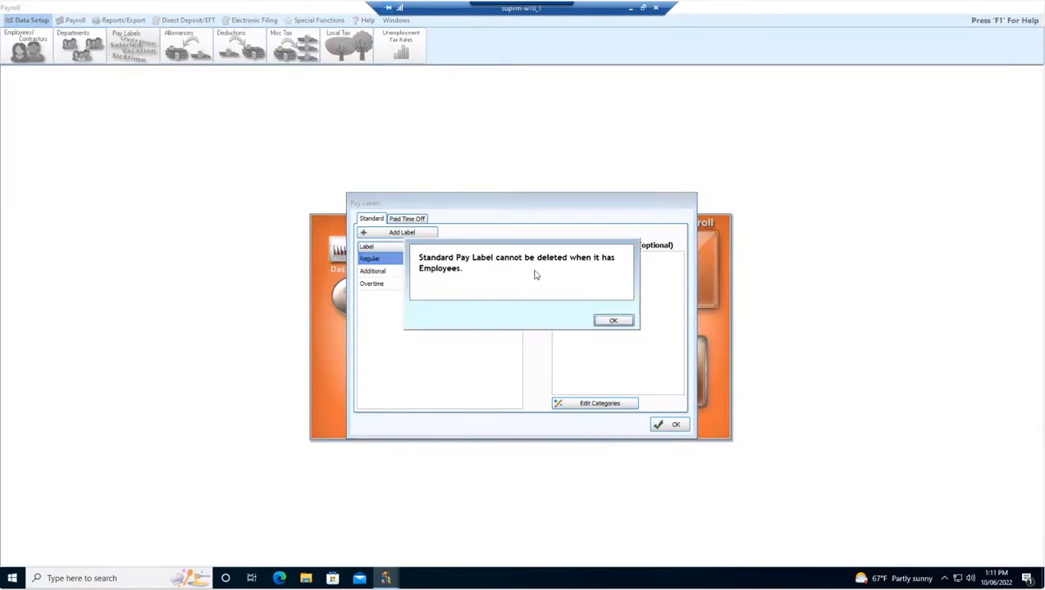
left_click(612, 321)
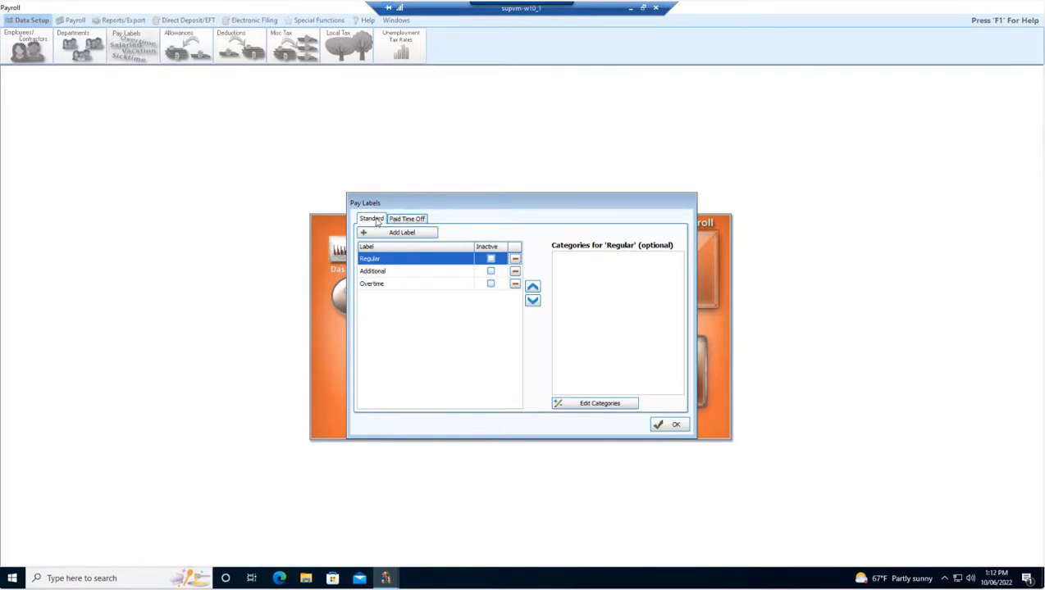
left_click(670, 425)
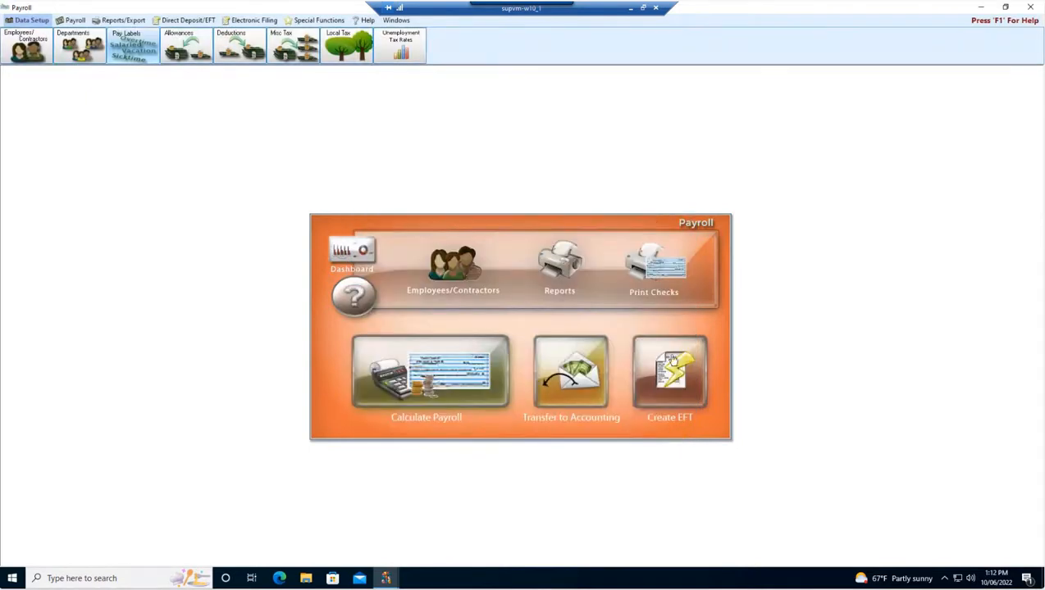
left_click(120, 20)
left_click(82, 20)
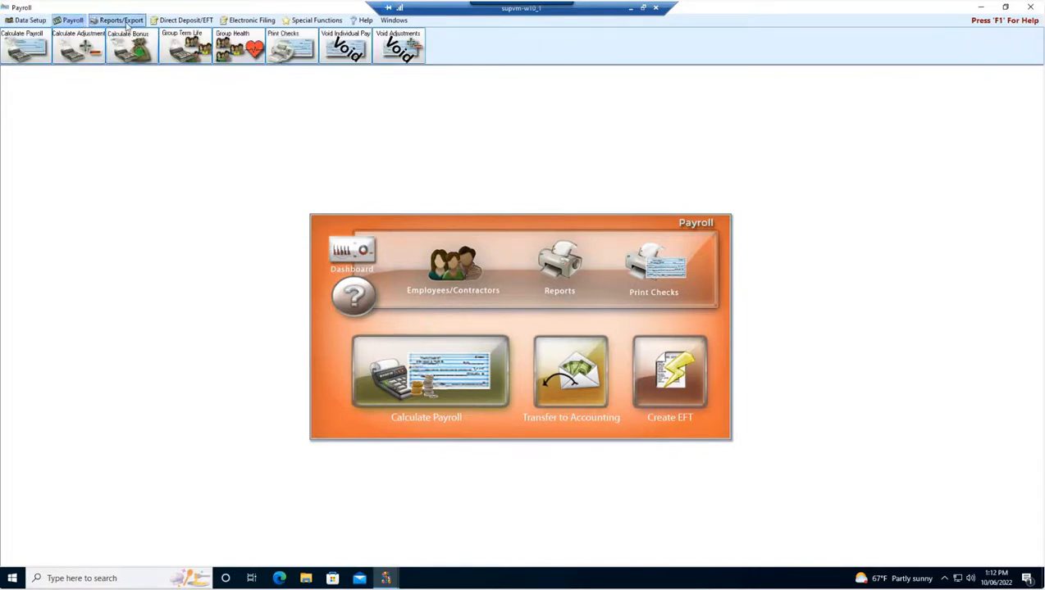
left_click(39, 21)
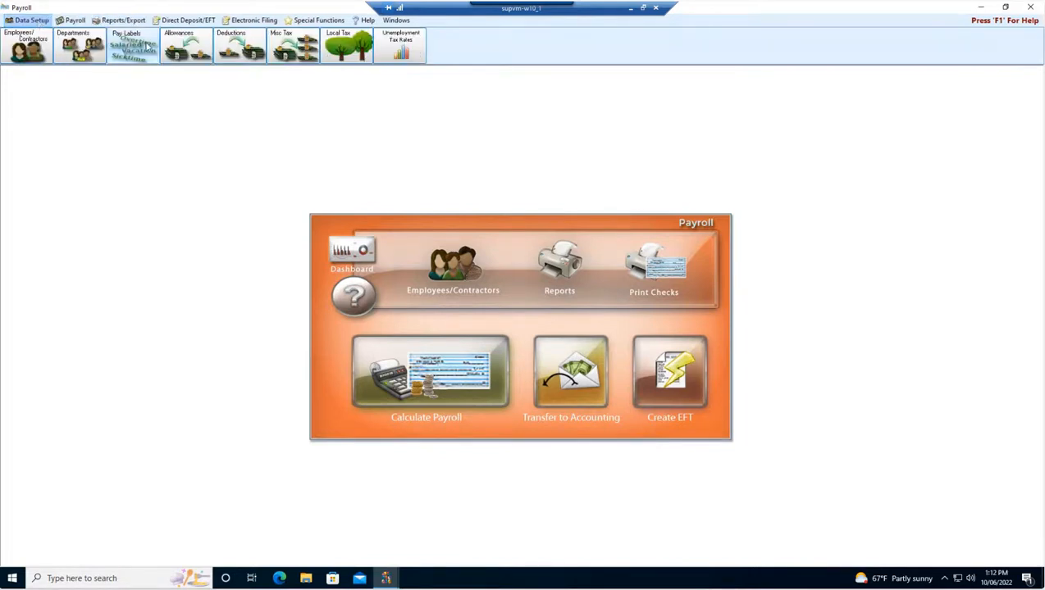
Open the allowances setup and review the details and totals of the Group Term Life Allowance
left_click(188, 49)
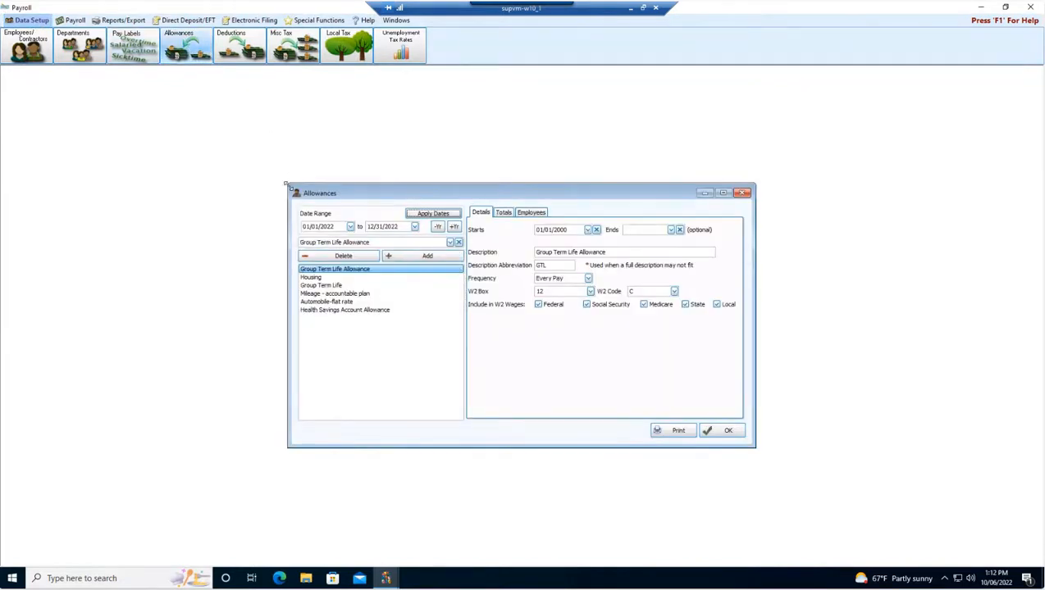
left_click(501, 214)
left_click(482, 215)
Add a trial allowance described as "drhgrheyrhe", delete it again, and close the allowances setup
left_click(425, 257)
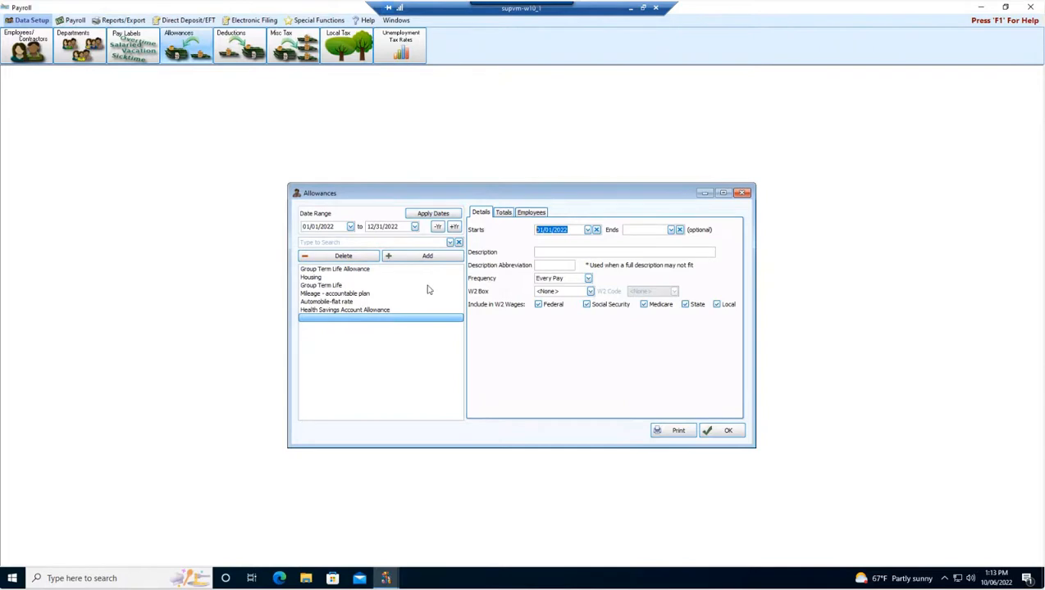
left_click(737, 193)
left_click(562, 252)
type("drhgrheyrhe")
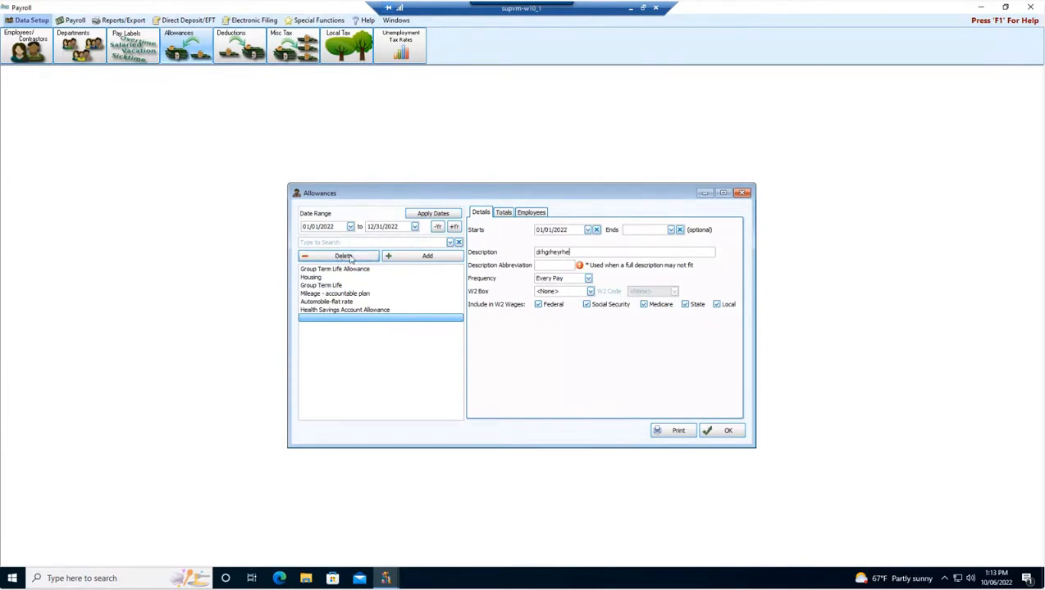
left_click(541, 264)
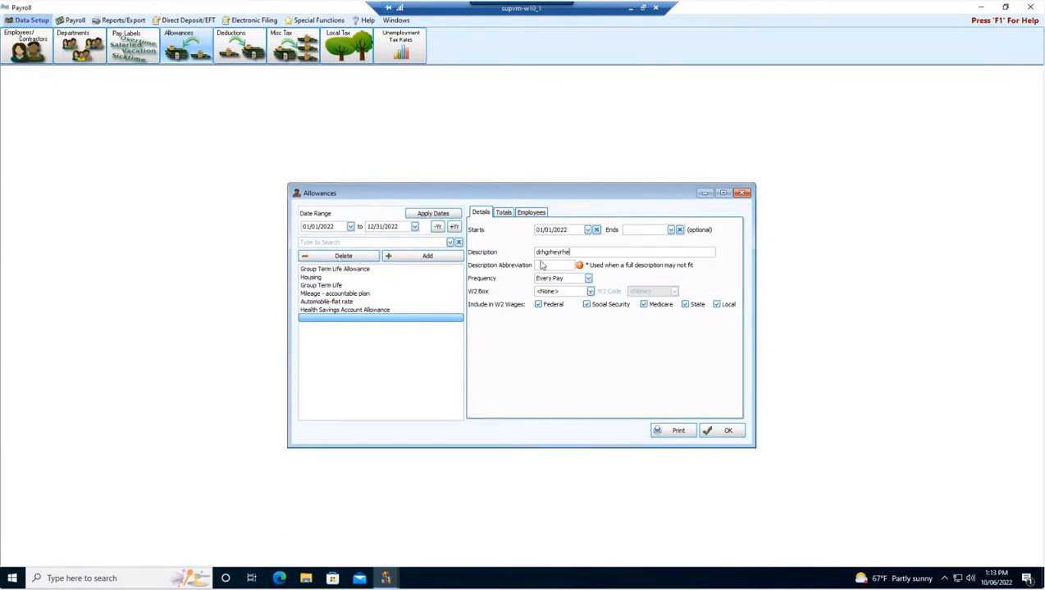
left_click(359, 257)
left_click(570, 321)
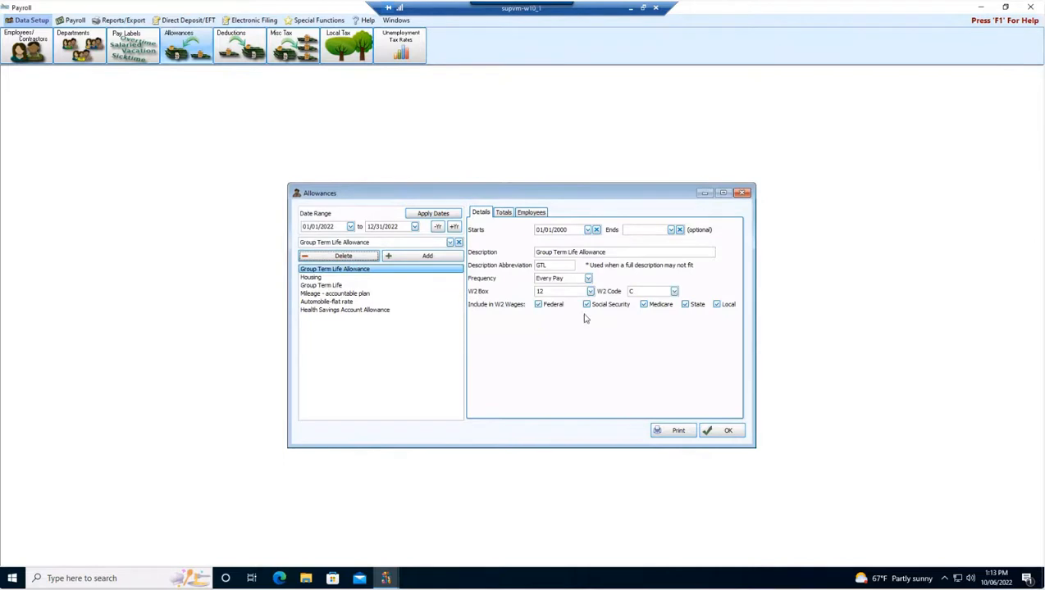
left_click(742, 195)
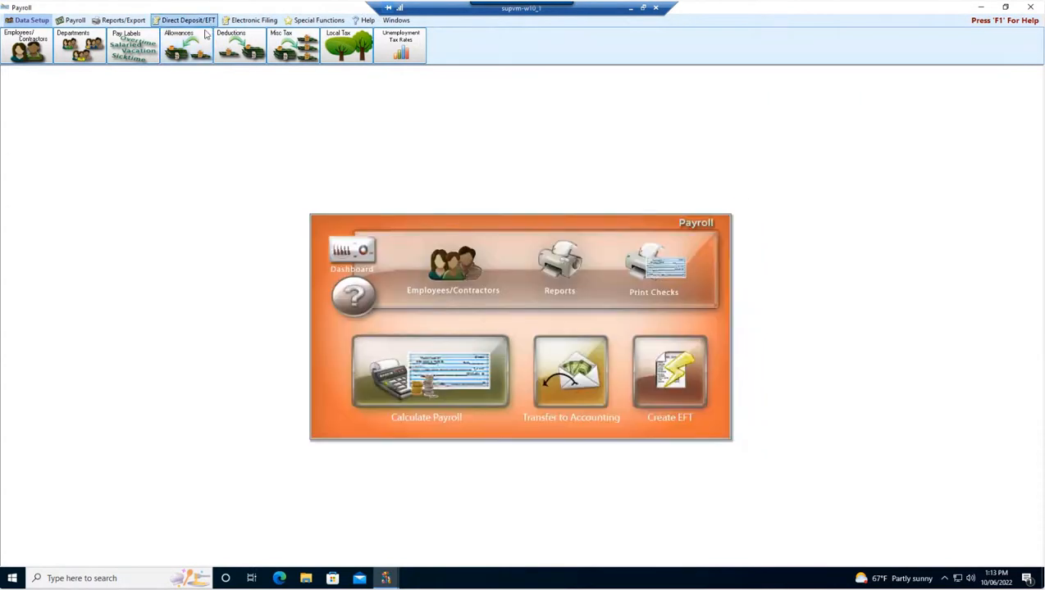
left_click(185, 45)
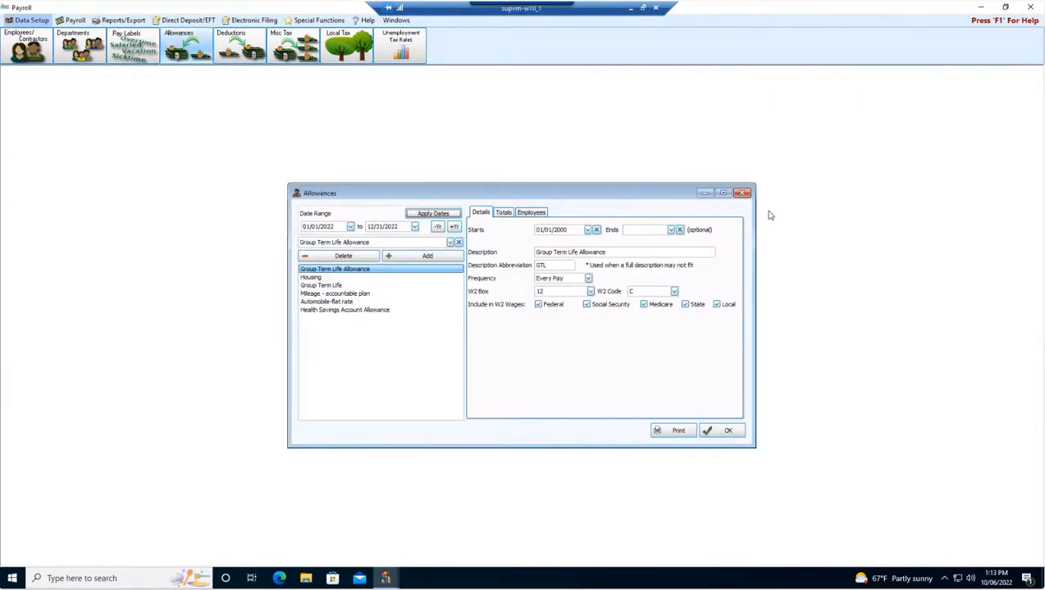
left_click(742, 194)
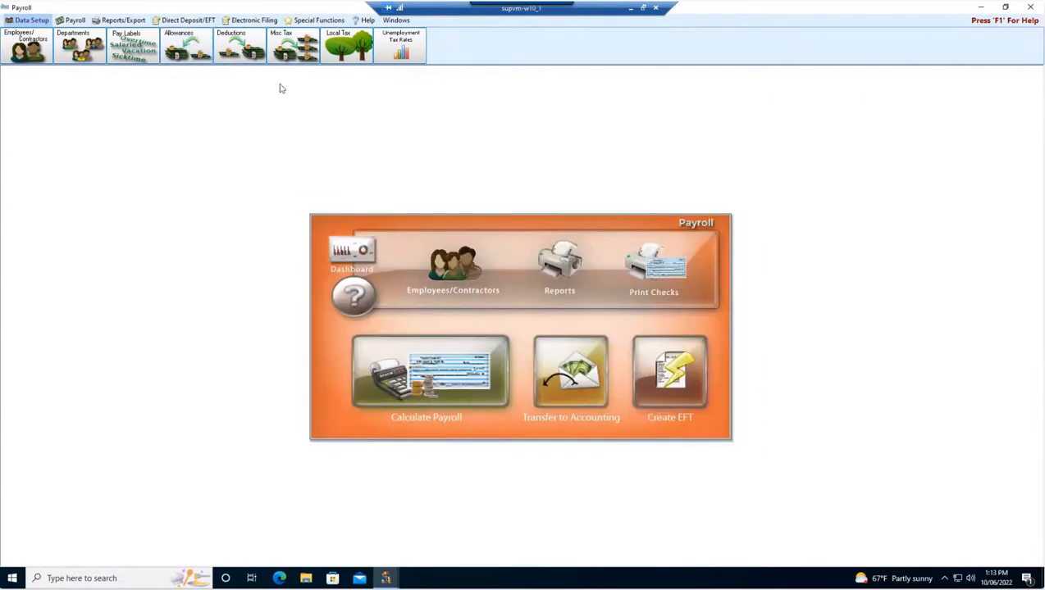
Review the Pension 403(b) details in the deductions setup, close it, and open the local tax setup
left_click(234, 47)
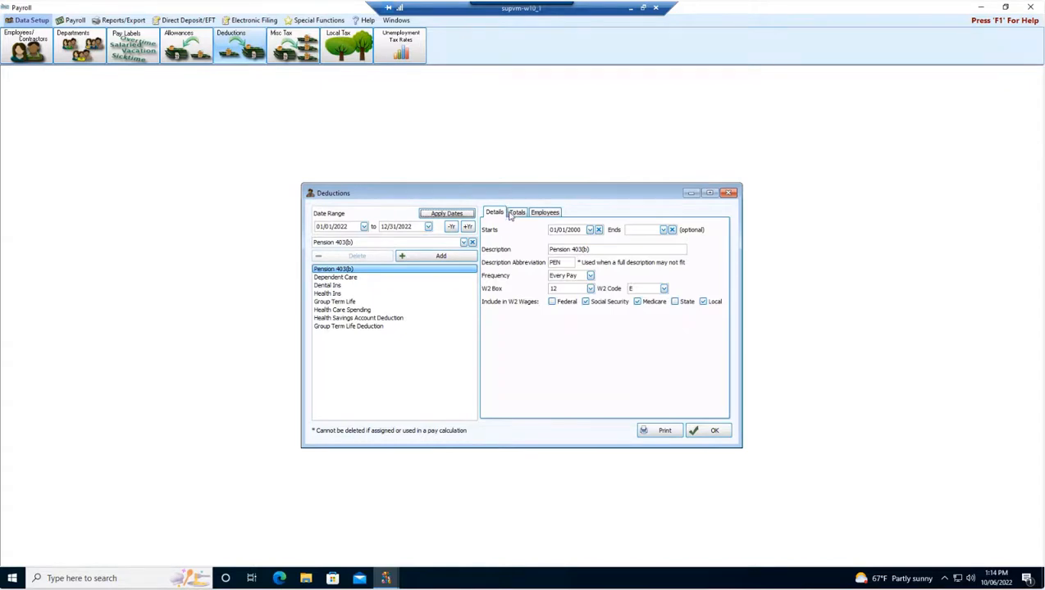
left_click(729, 193)
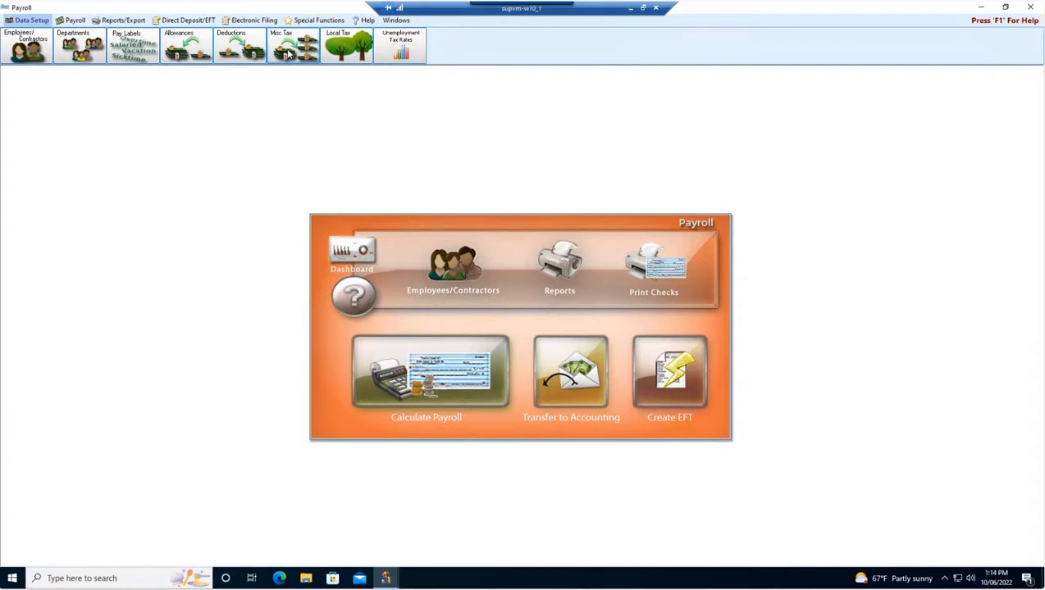
left_click(346, 54)
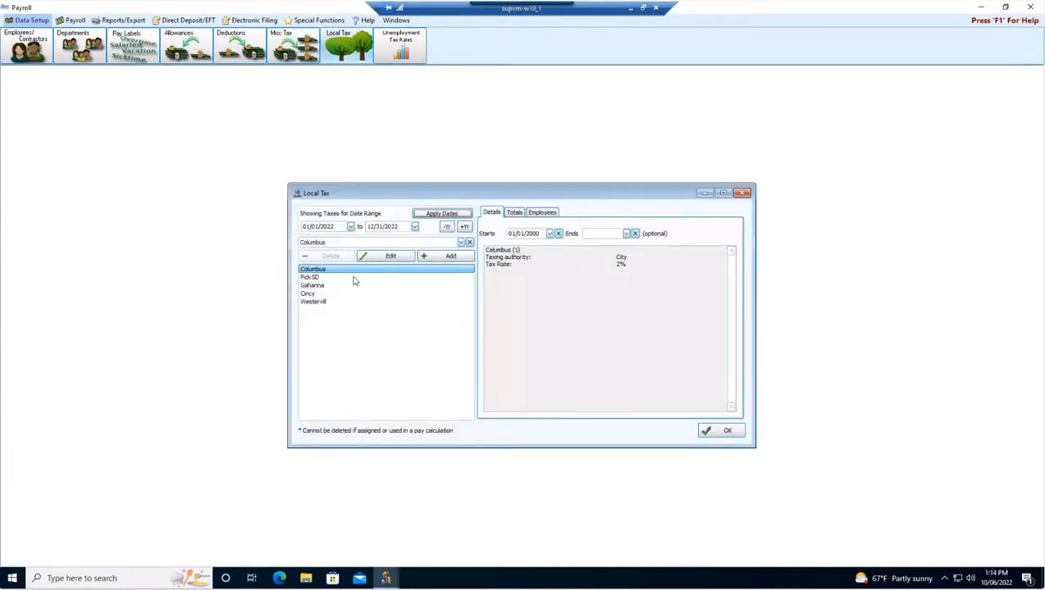
Close the local tax setup, and open the miscellaneous tax setup to look it over before closing it
left_click(743, 194)
left_click(289, 49)
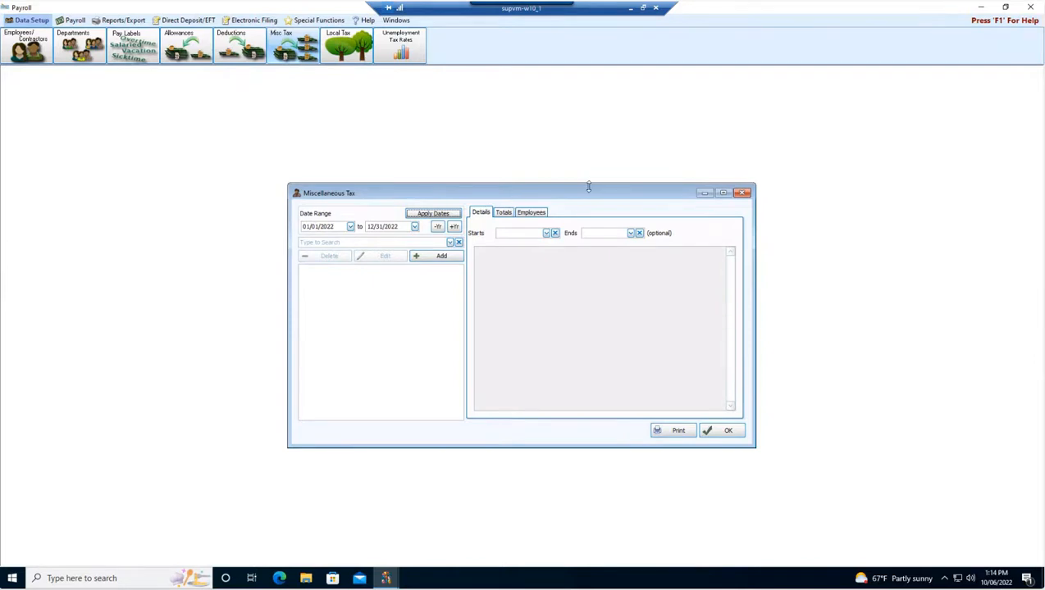
left_click(742, 194)
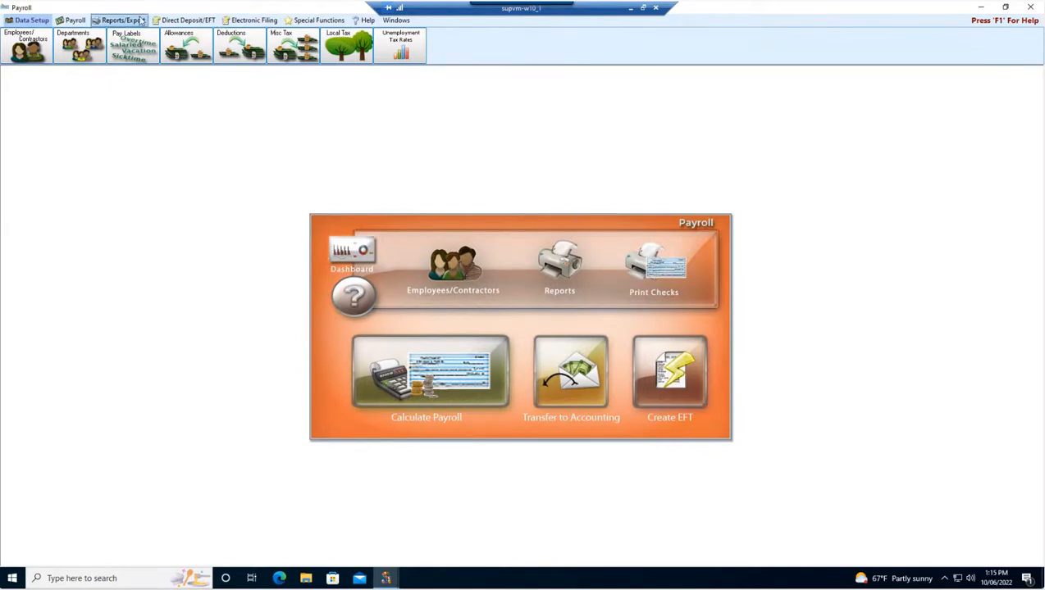
Start printing first run checks, assign starting check number 6545, and continue to the check layout selection
left_click(139, 20)
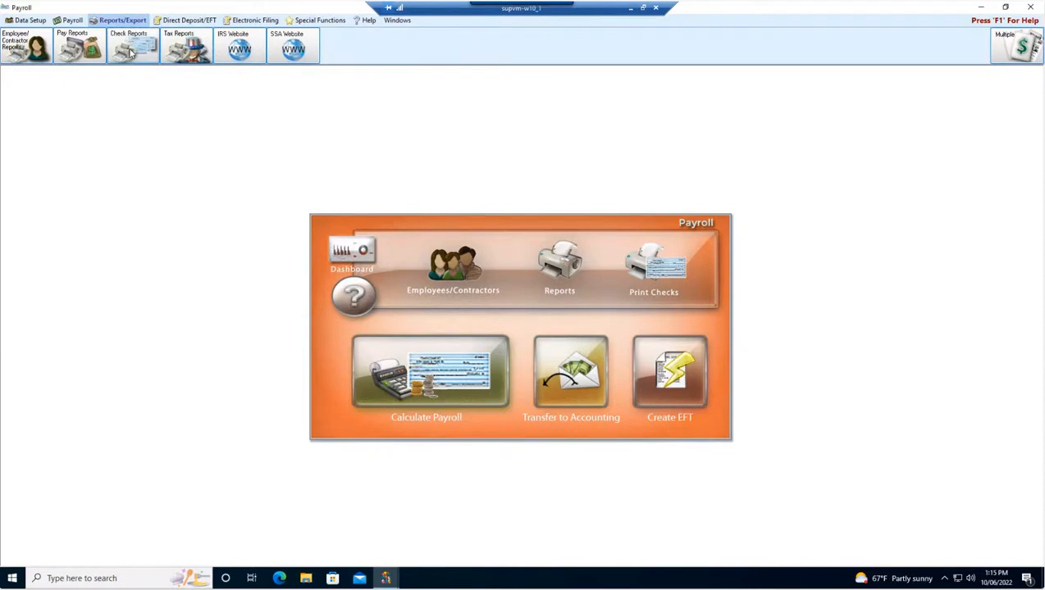
left_click(132, 51)
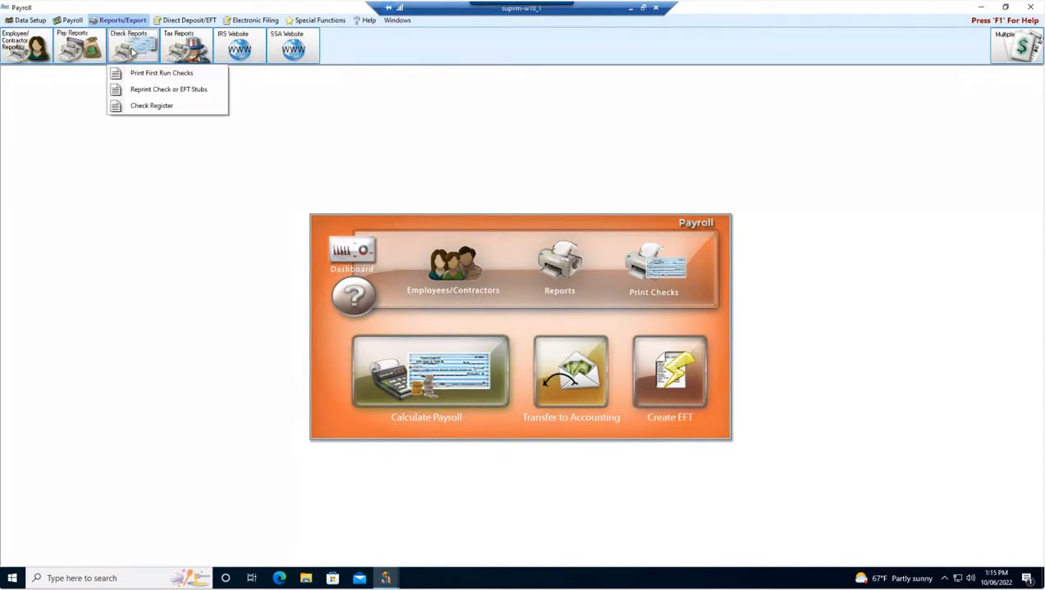
left_click(159, 73)
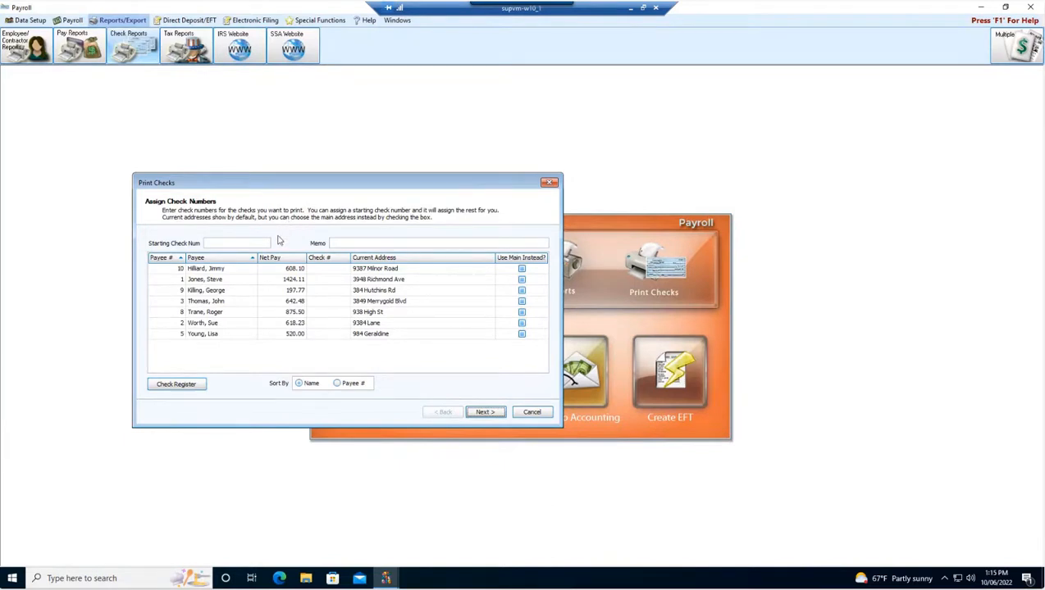
left_click(250, 242)
type("6545")
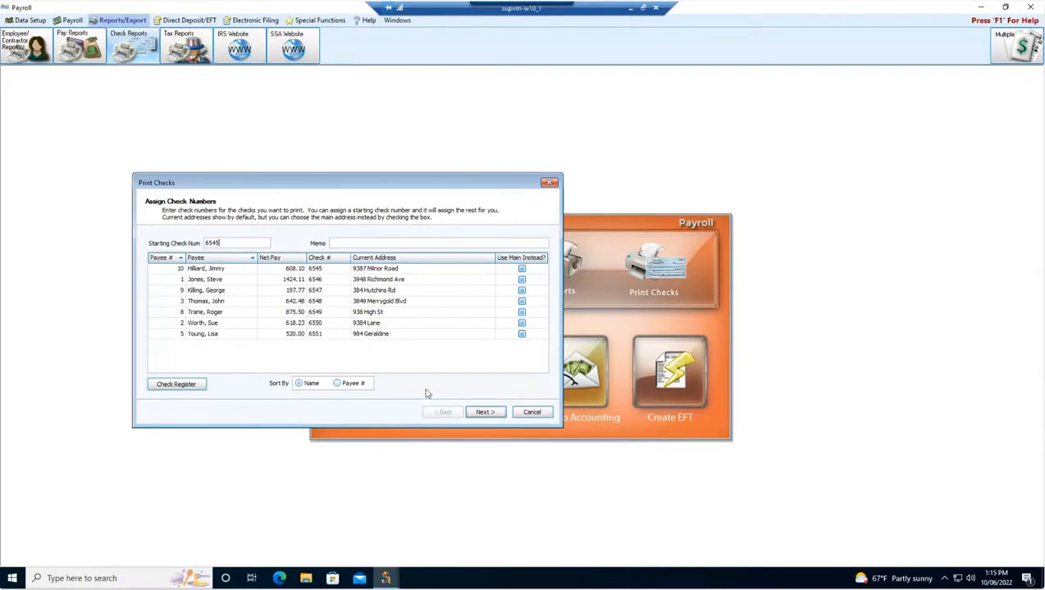
left_click(485, 414)
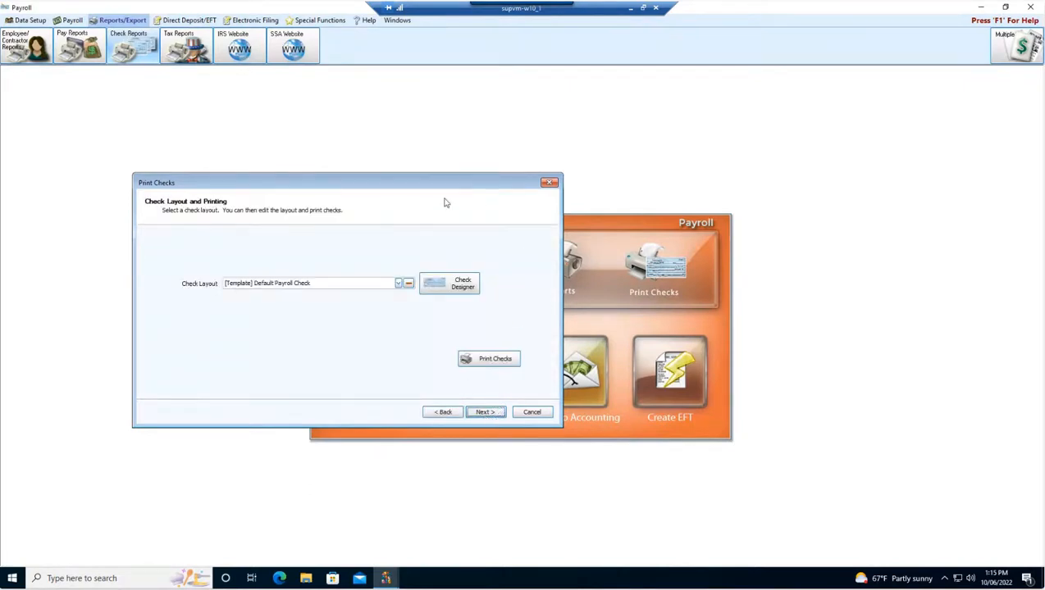
Review the Default Payroll Check template in the check designer and the list of available layouts, and cancel the check printing
left_click(458, 286)
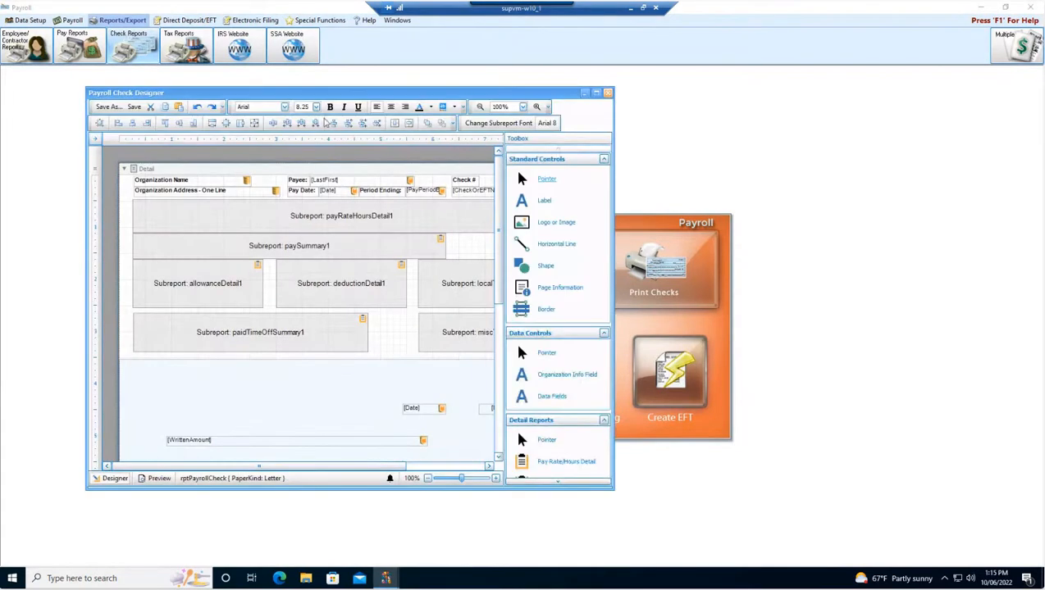
left_click_drag(340, 94, 426, 86)
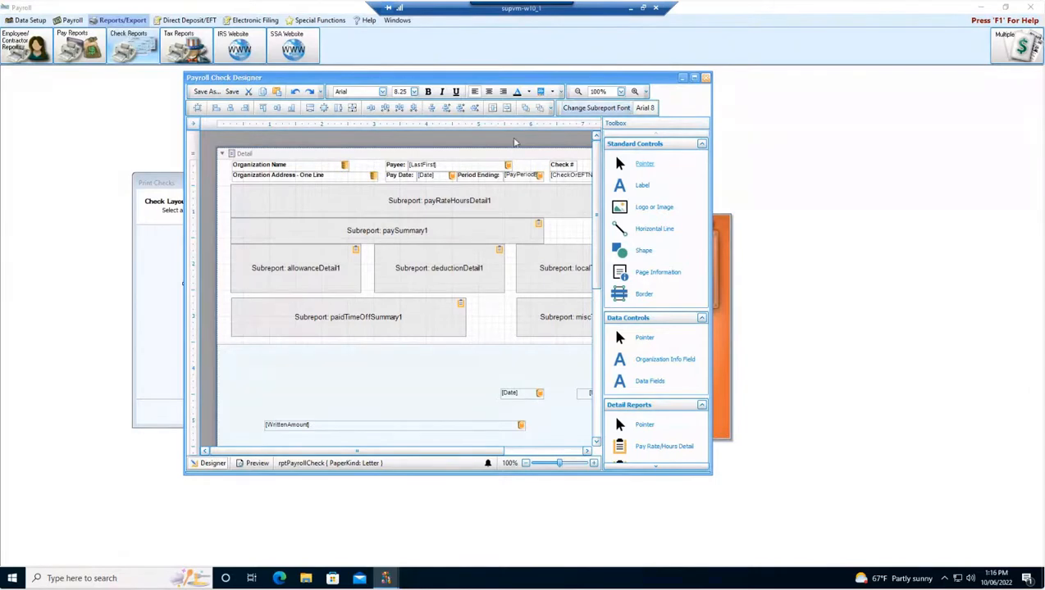
left_click(705, 79)
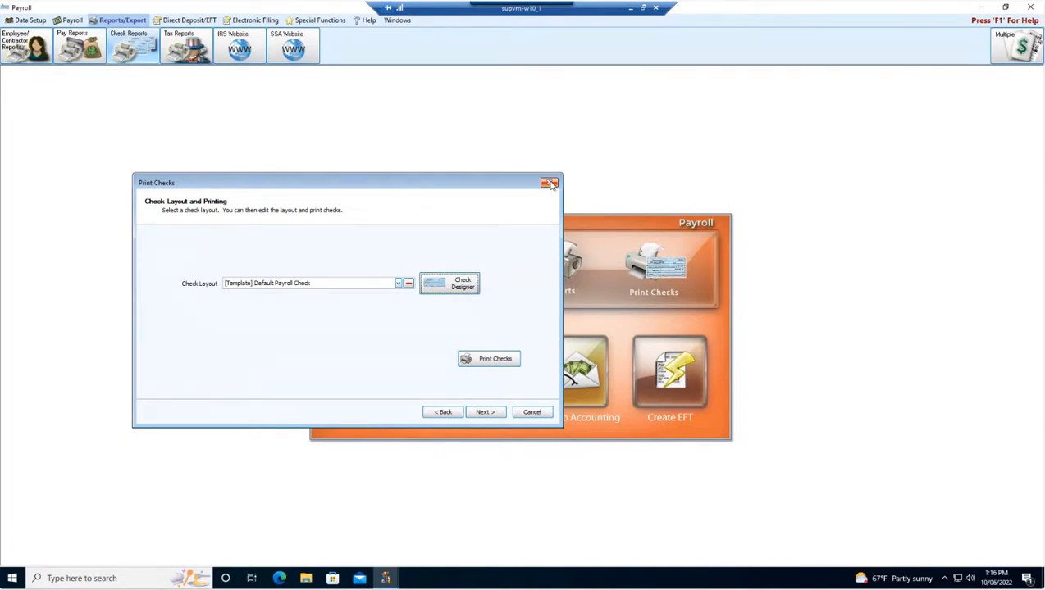
left_click(398, 283)
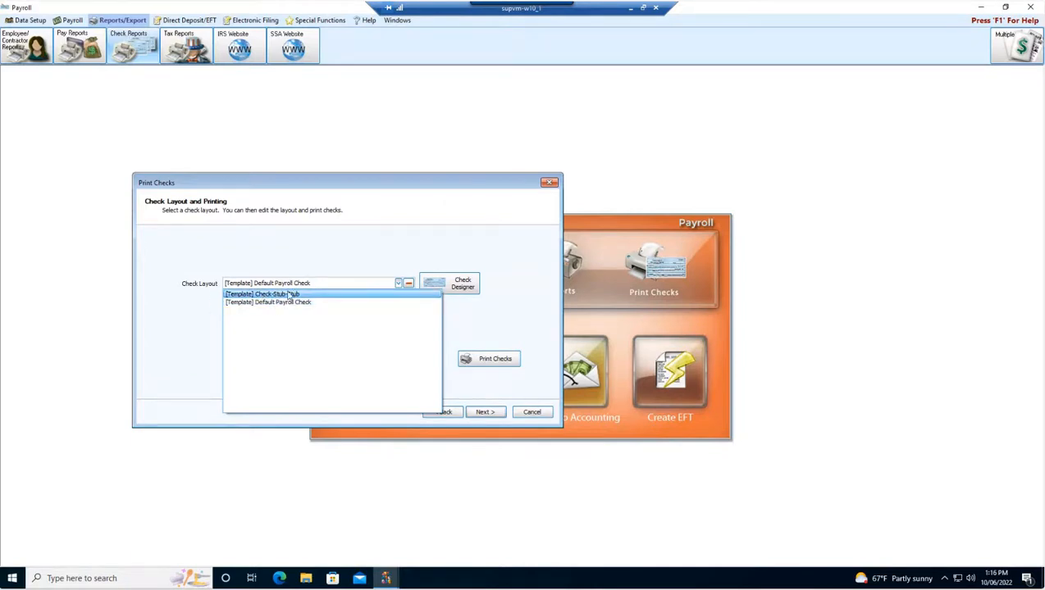
left_click(330, 237)
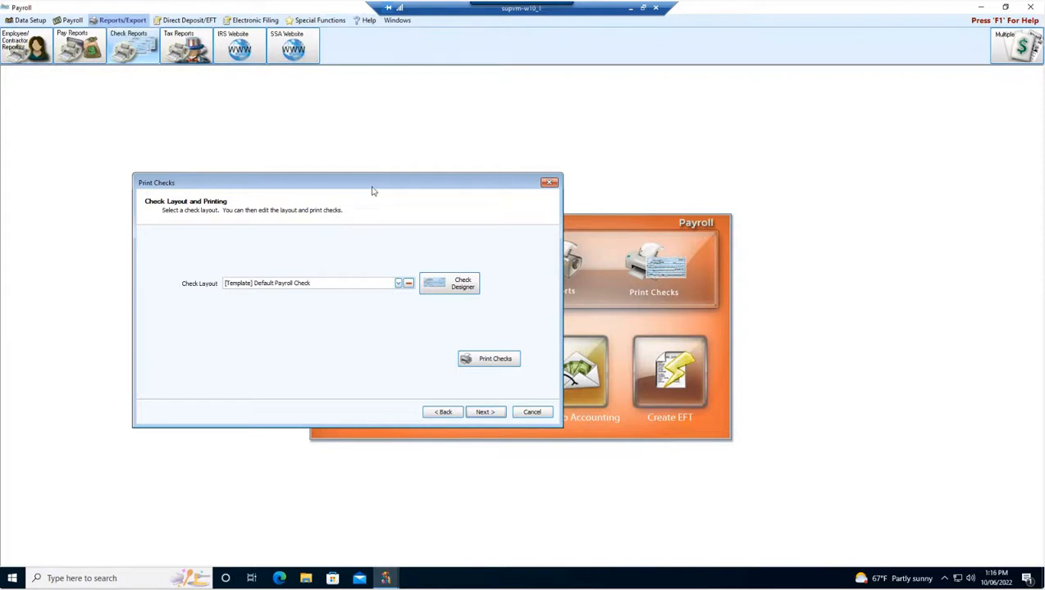
left_click(533, 414)
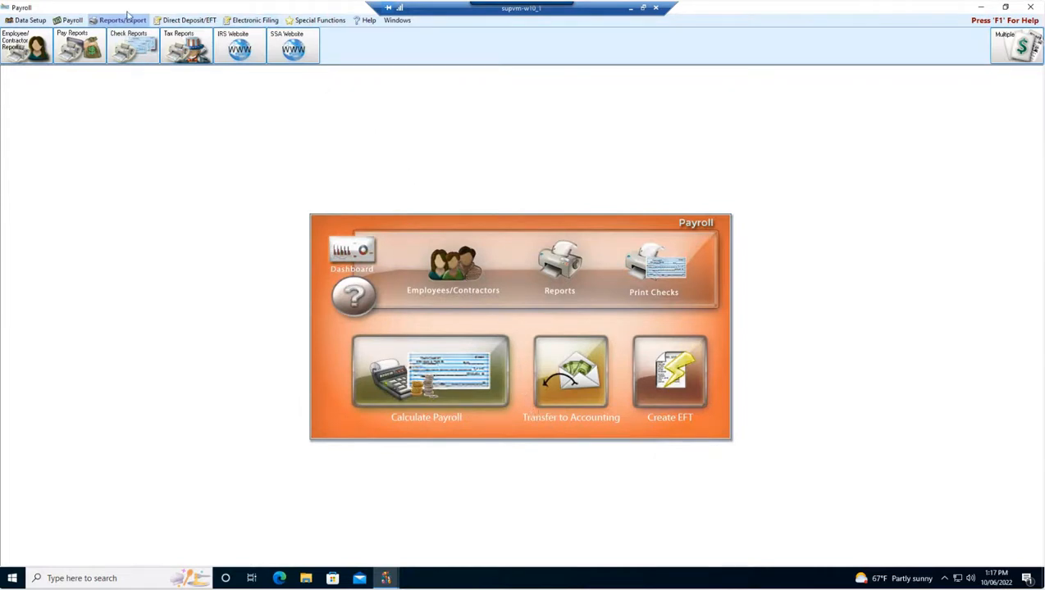
Look over the multiple reports selection, cancel it, and examine which pay, tax and employee/contractor reports are offered
left_click(554, 272)
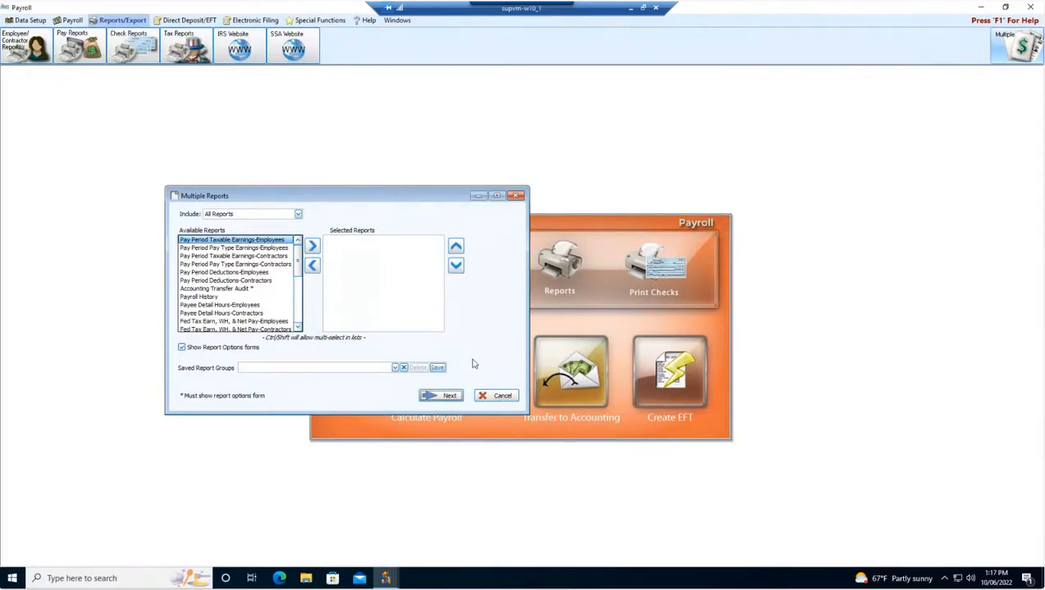
left_click(491, 397)
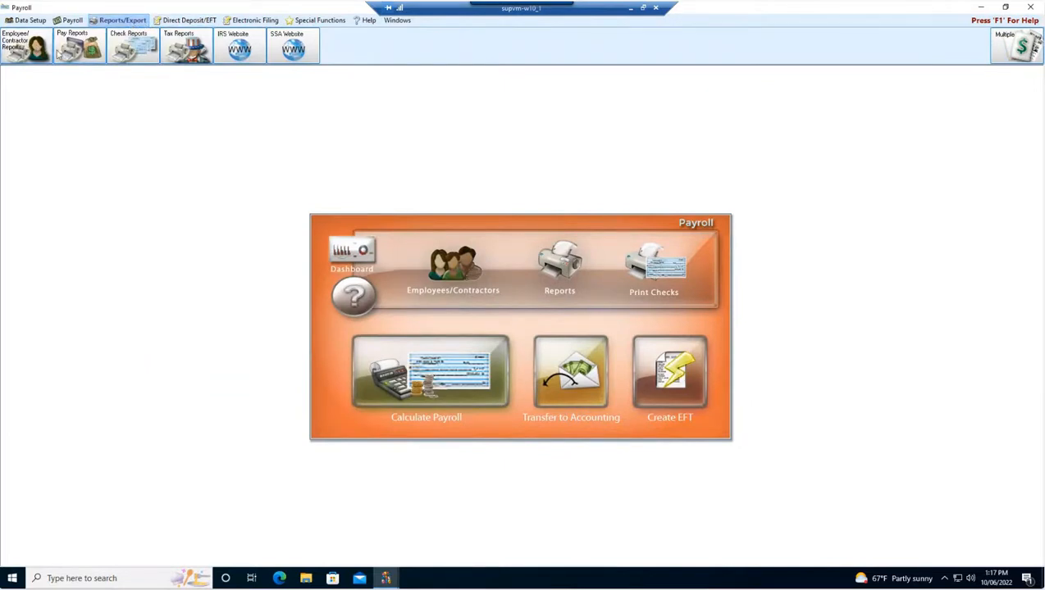
left_click(93, 51)
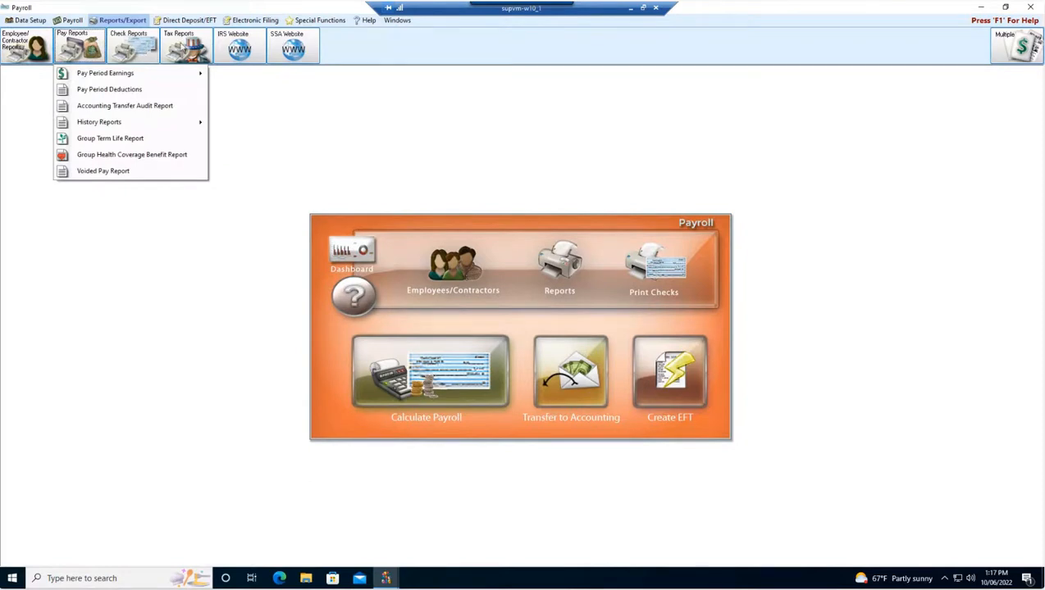
left_click(180, 47)
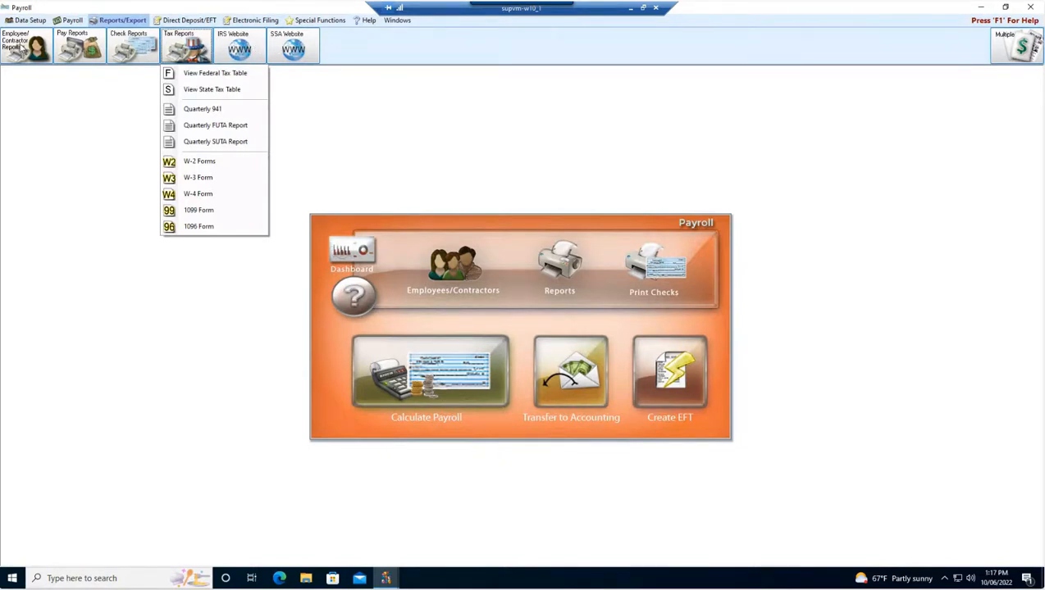
left_click(27, 49)
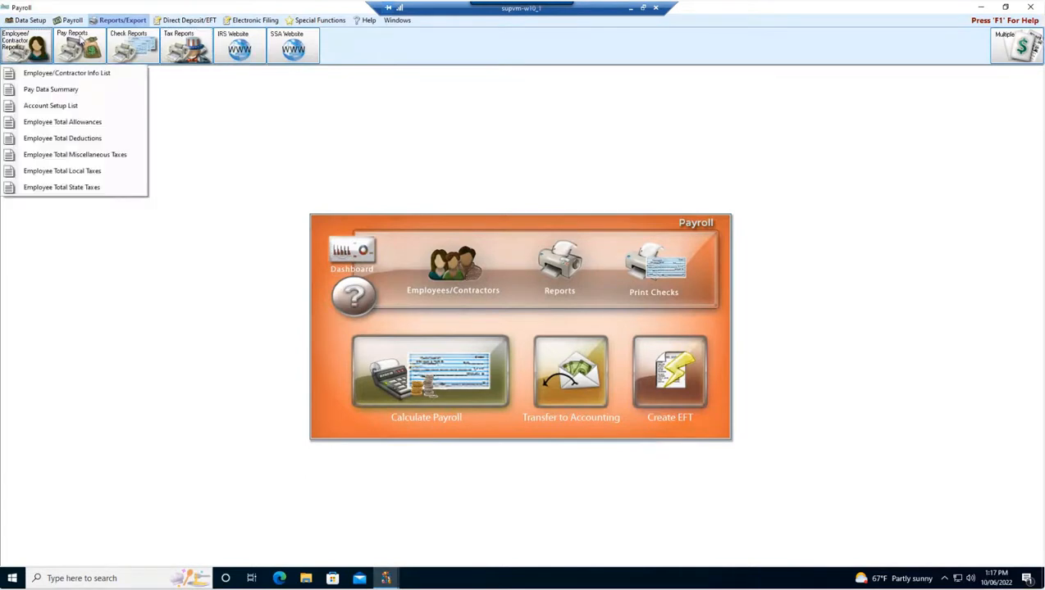
left_click(80, 39)
mouse_move(102, 76)
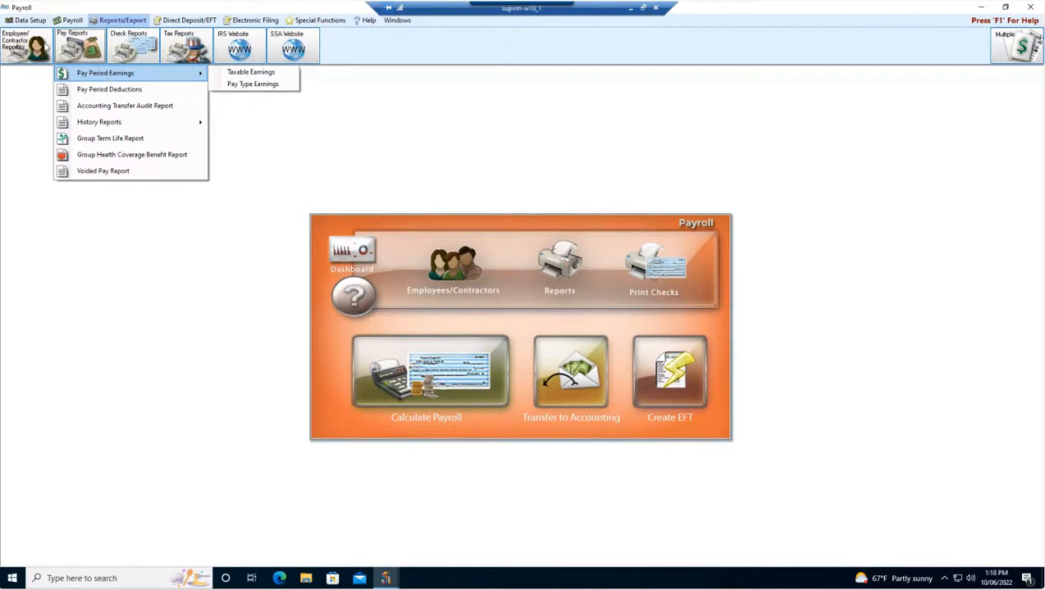
left_click(39, 48)
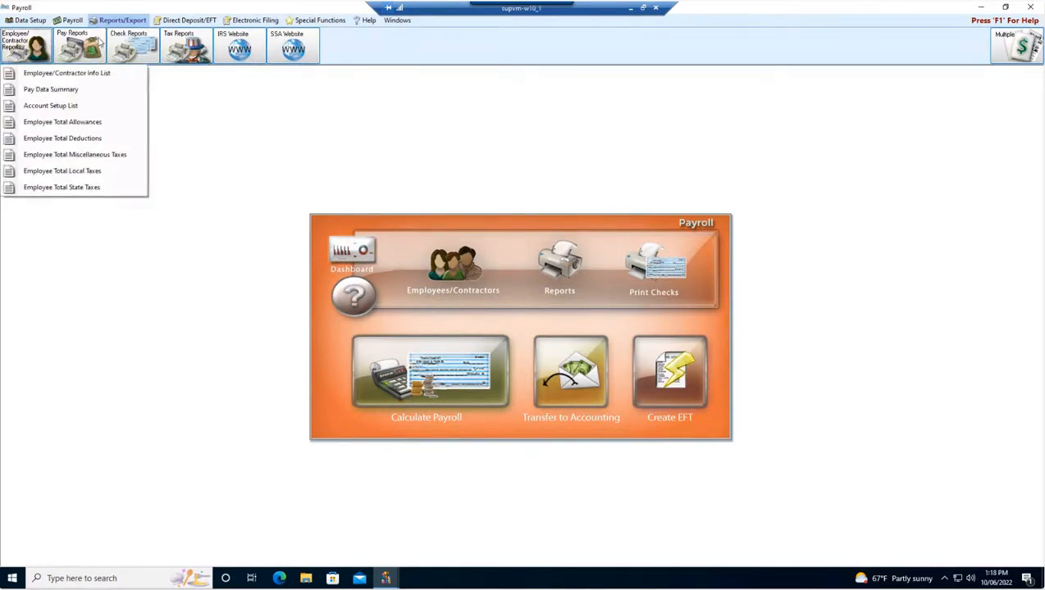
Open the Federal Taxable Earnings, Withholdings, and Net Pay Detail report options, review its columns, and close the options
left_click(94, 44)
mouse_move(108, 127)
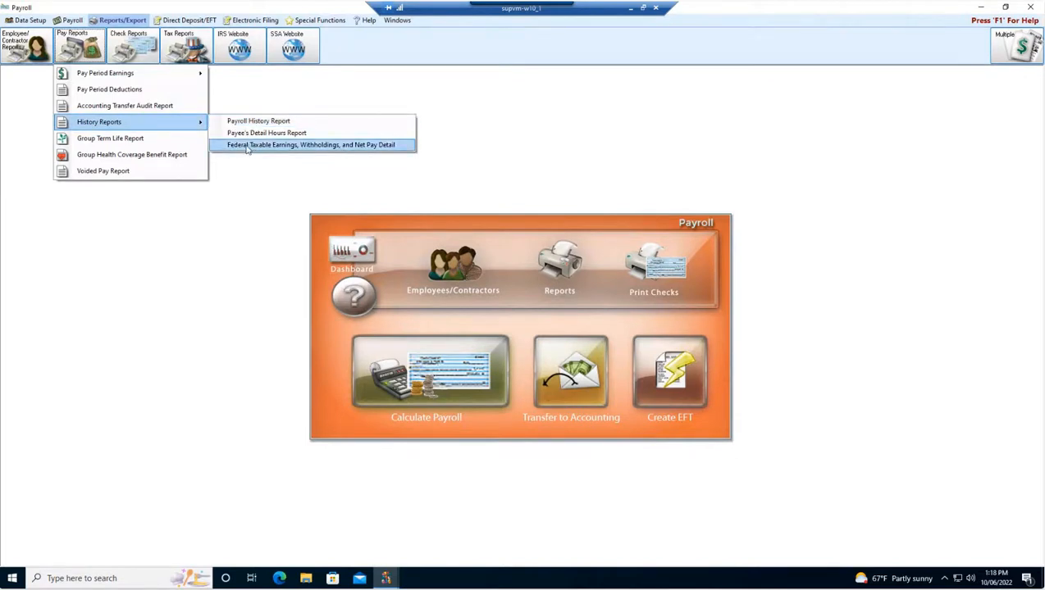
left_click(246, 146)
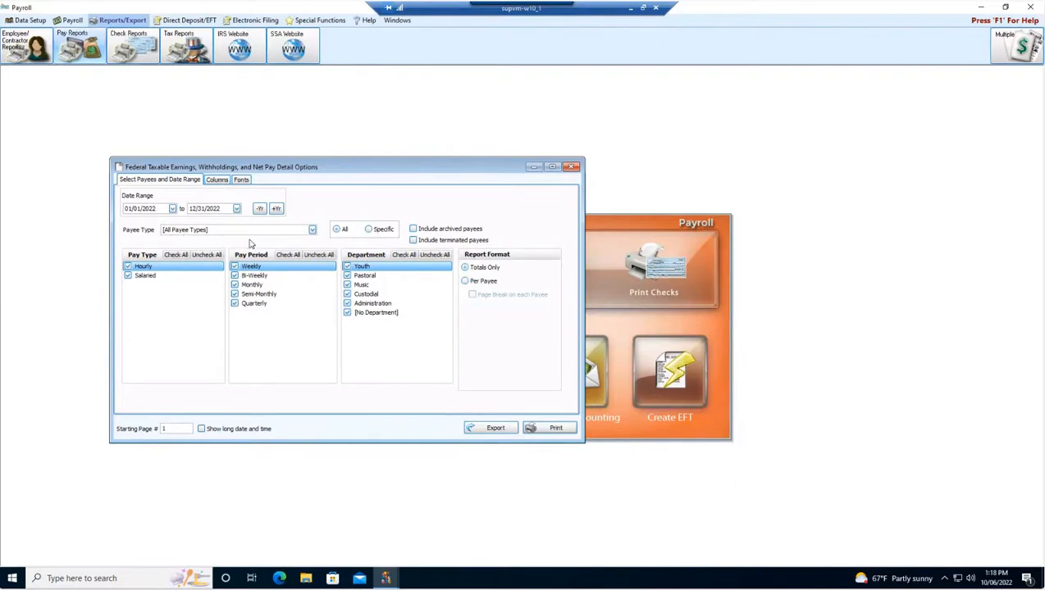
left_click(217, 179)
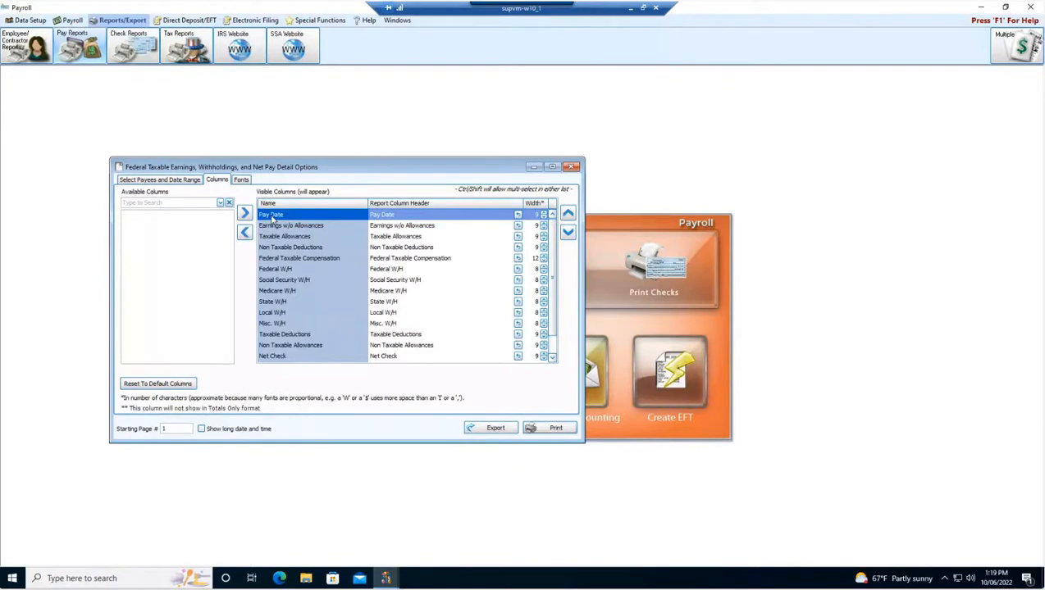
left_click(574, 168)
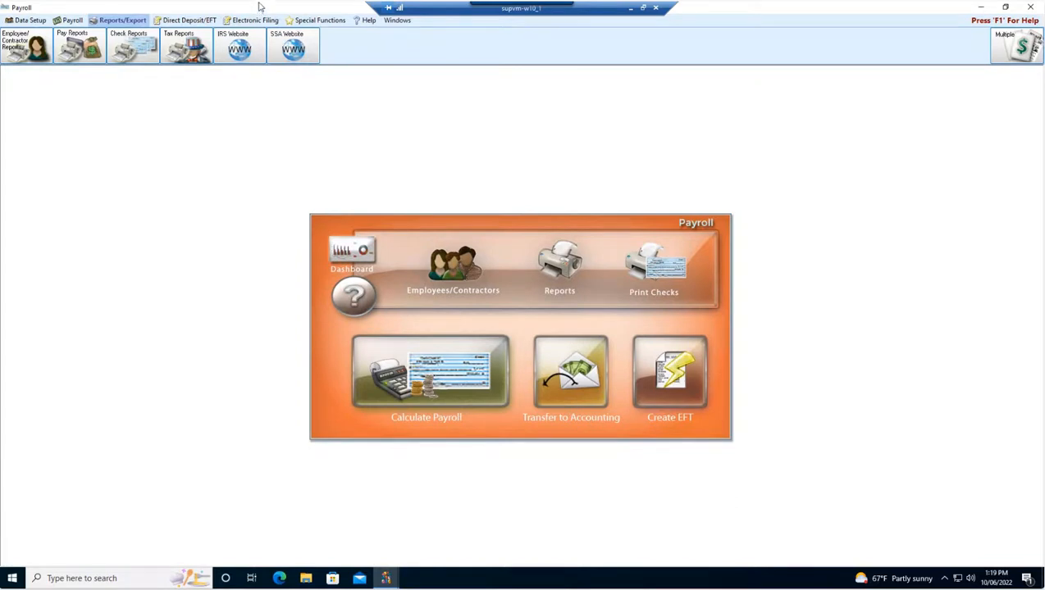
Open the employee and contractor records and filter them to show employees only
left_click(197, 20)
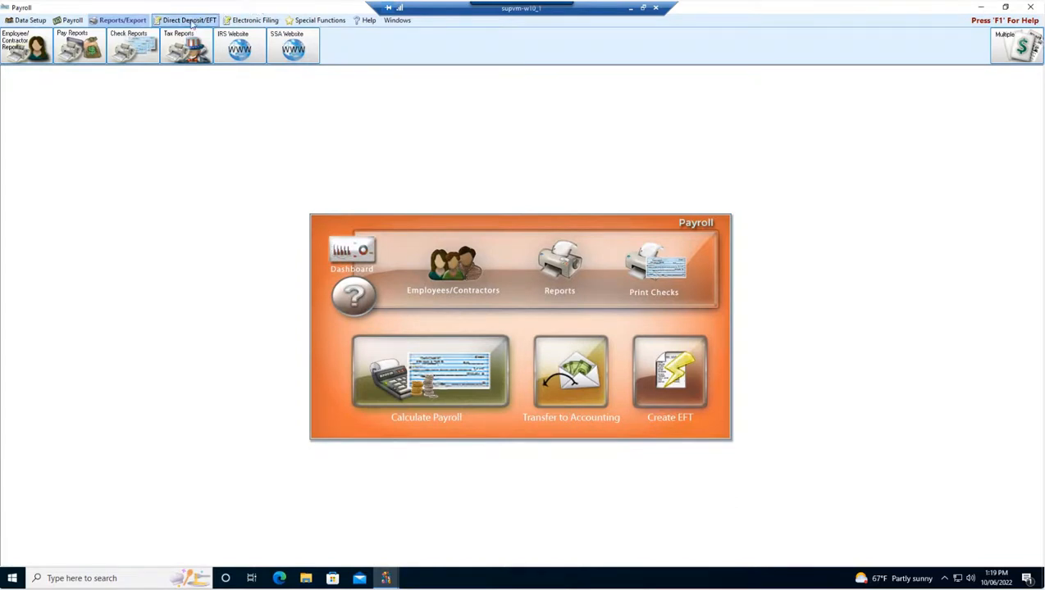
left_click(457, 274)
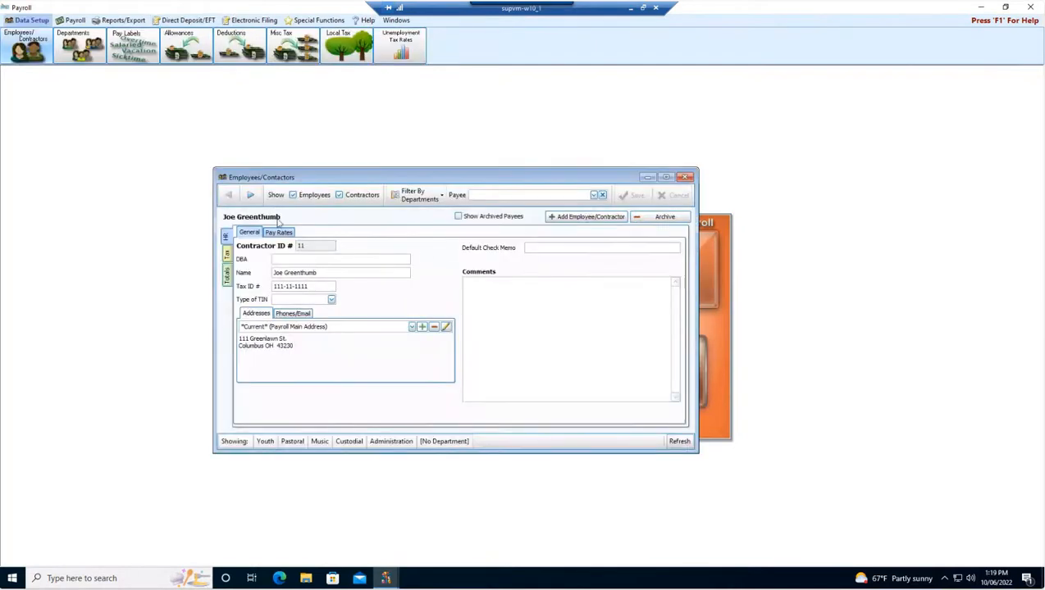
left_click(294, 199)
left_click(336, 196)
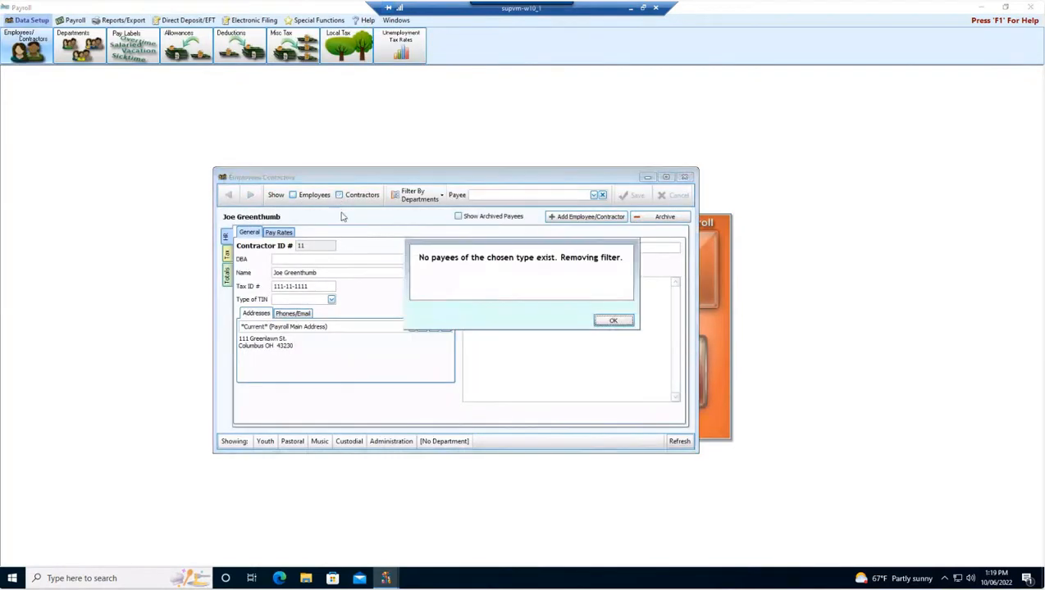
left_click(613, 321)
left_click(339, 197)
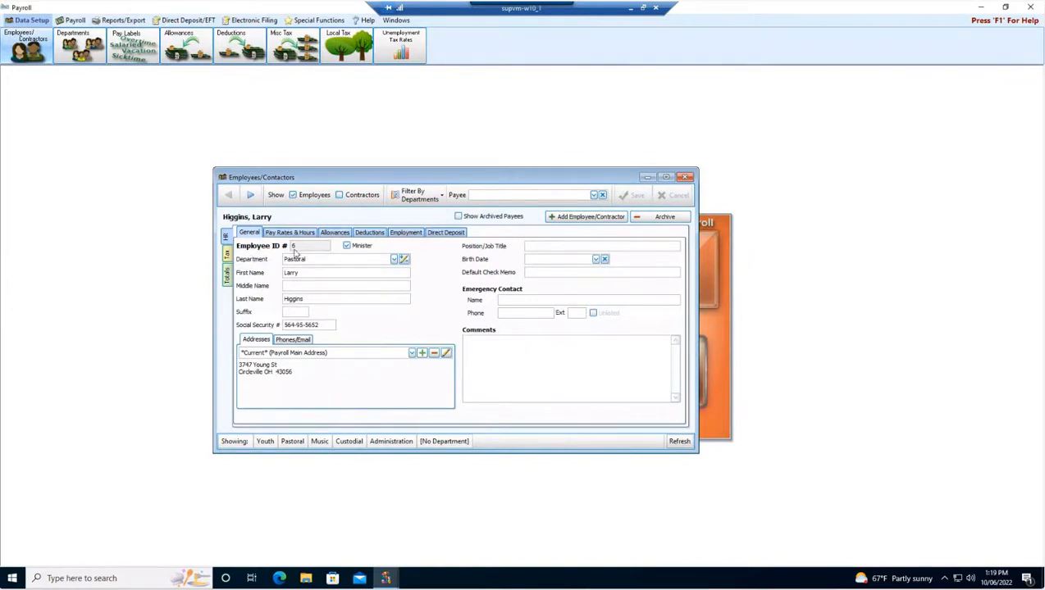
Review both direct deposit accounts of the displayed employee, and close the employee records
left_click(442, 233)
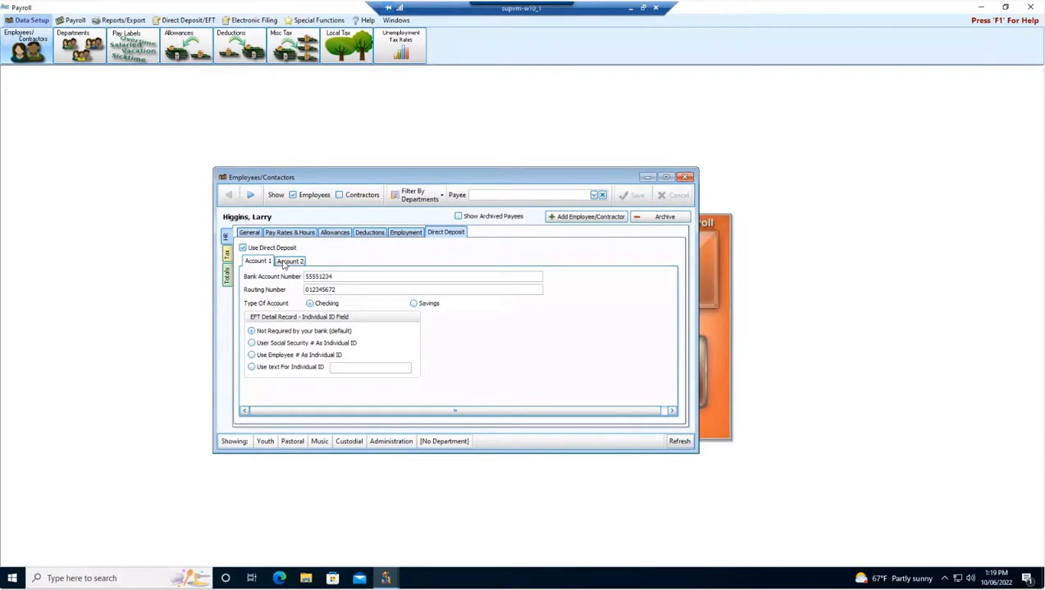
left_click(283, 262)
left_click(270, 263)
left_click(686, 176)
Open the TaxBandits/SSA electronic filing wizard to review its welcome page
left_click(250, 20)
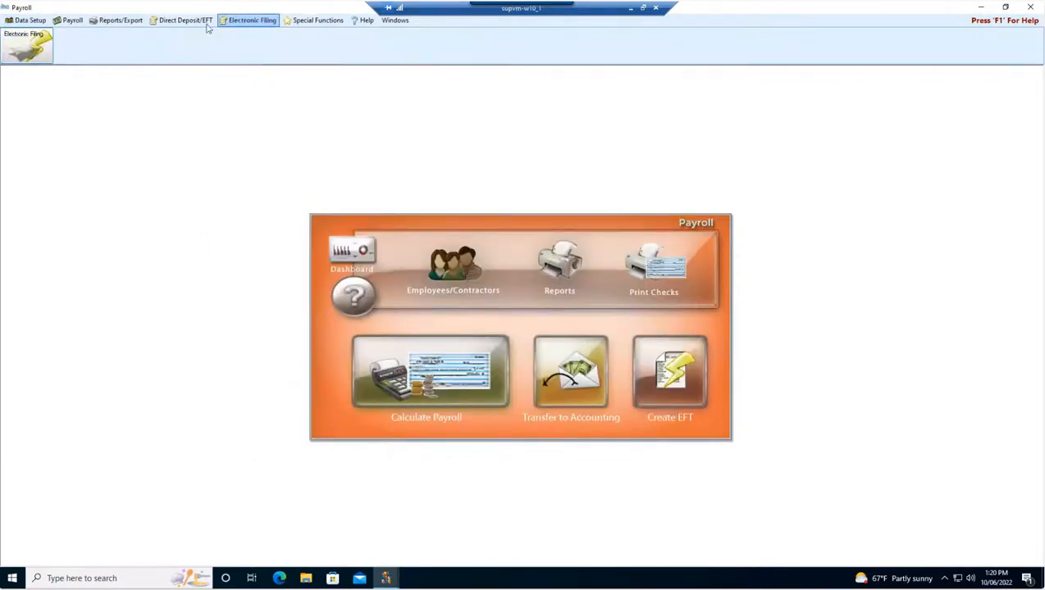
left_click(24, 51)
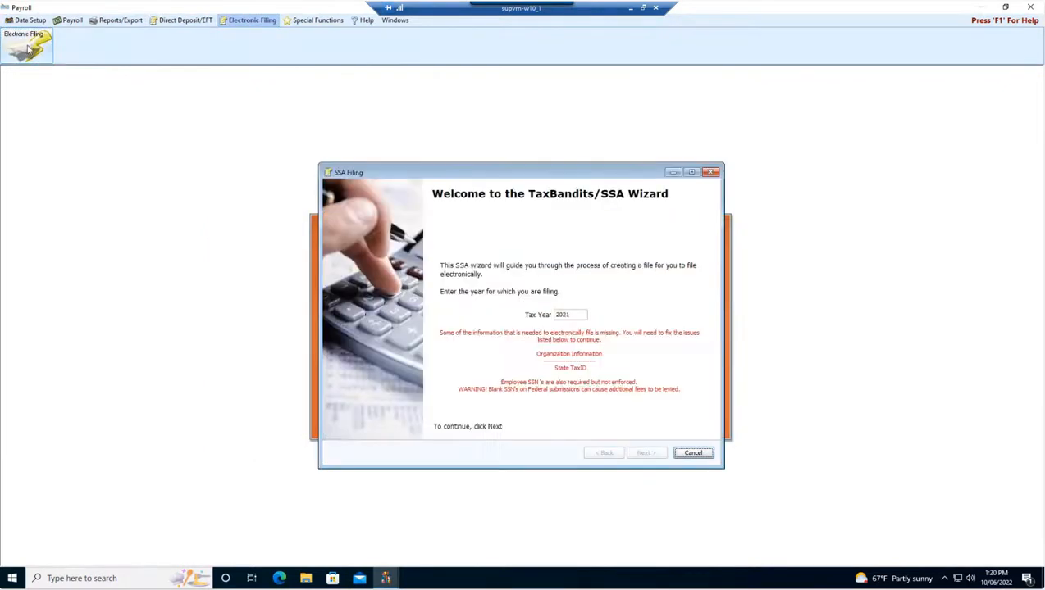